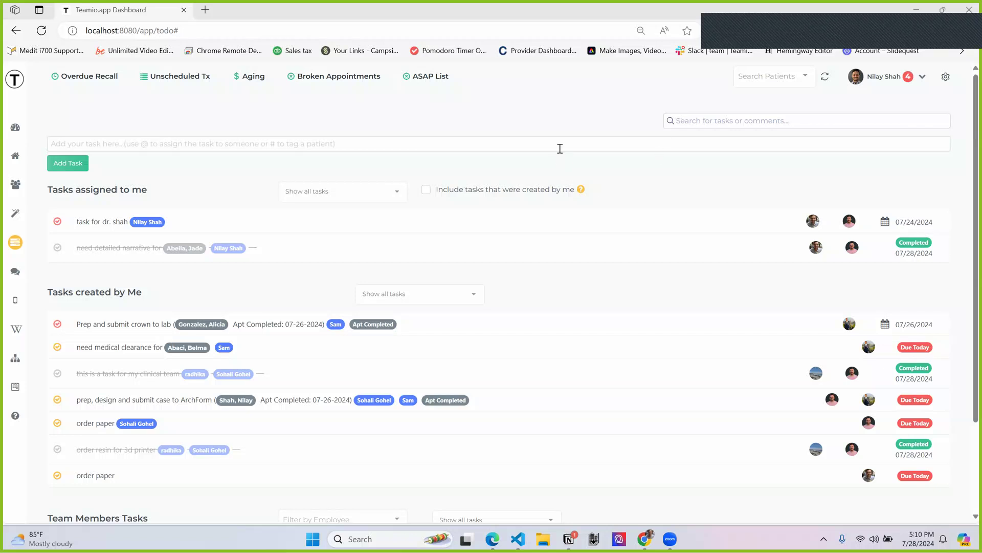
# Step: Add a new task named "Order paper" with no assignee
pyautogui.click(520, 147)
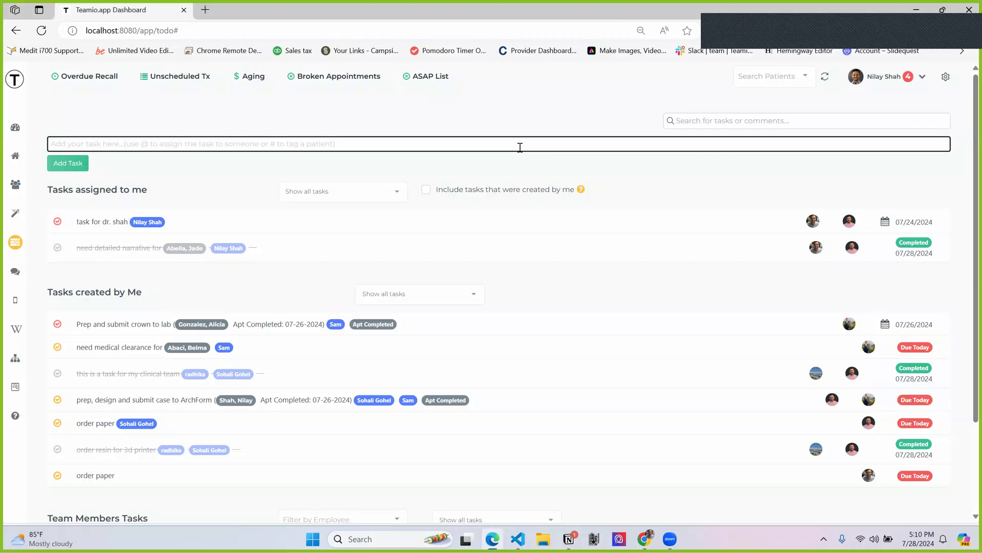
pyautogui.write('Order paperwork')
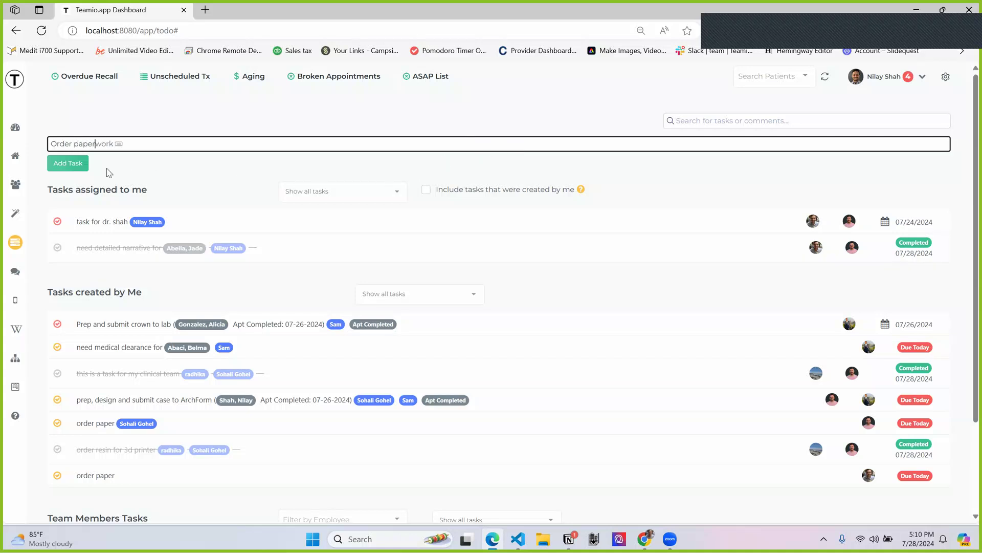
pyautogui.click(80, 162)
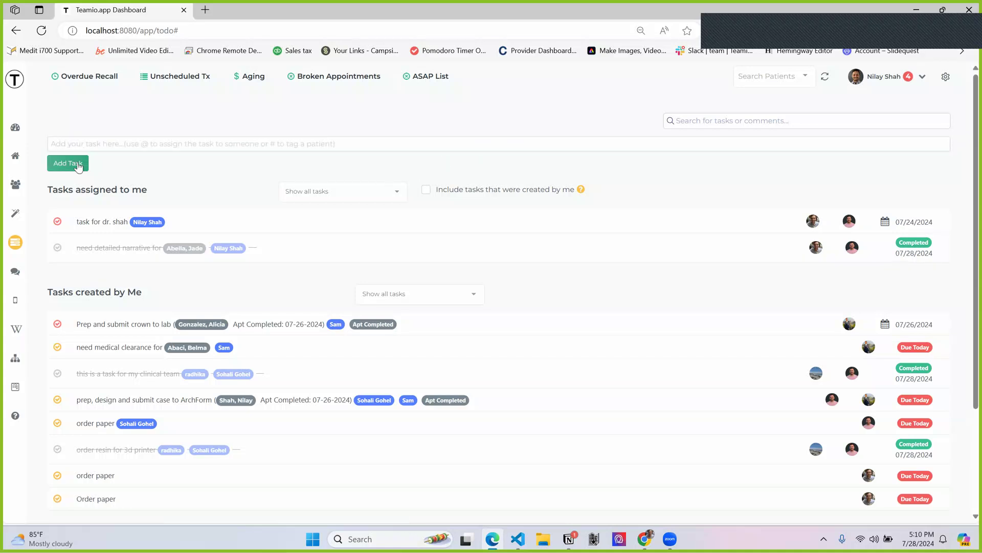
# Step: Add the task "Make sure lab cases are checked-in" and assign it to two team members by mentioning them in its text
pyautogui.scroll(-1, 447, 356)
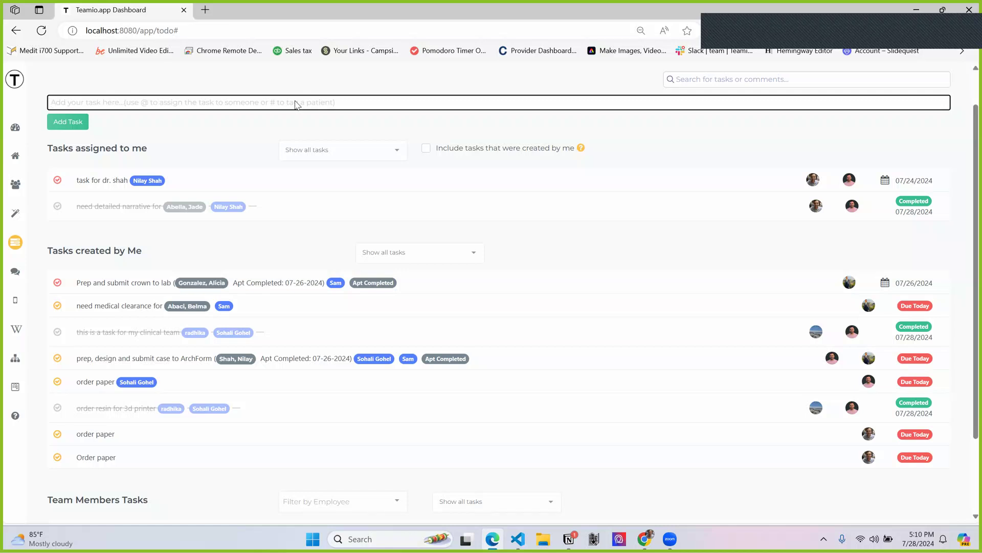
pyautogui.write('Make sure lab cases are checked-in')
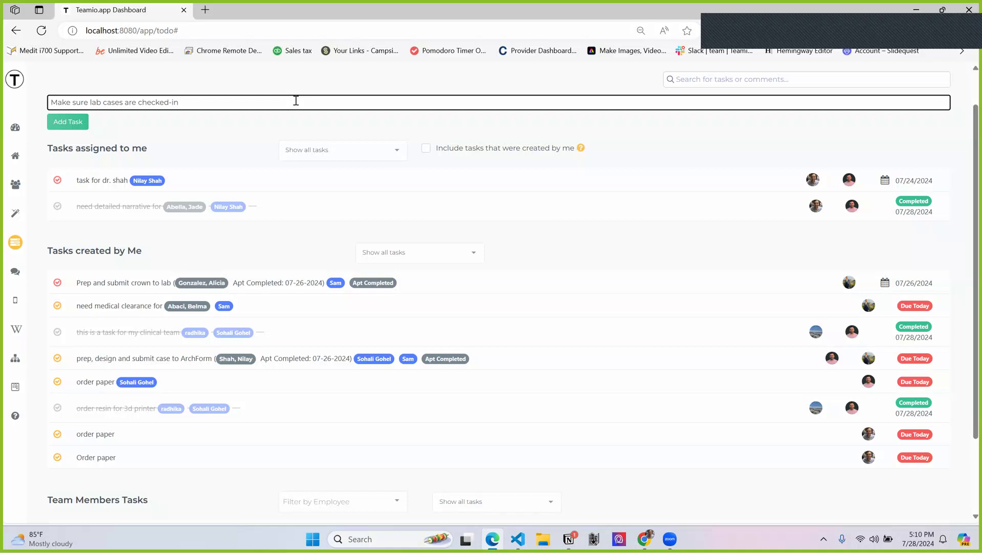
pyautogui.write('@')
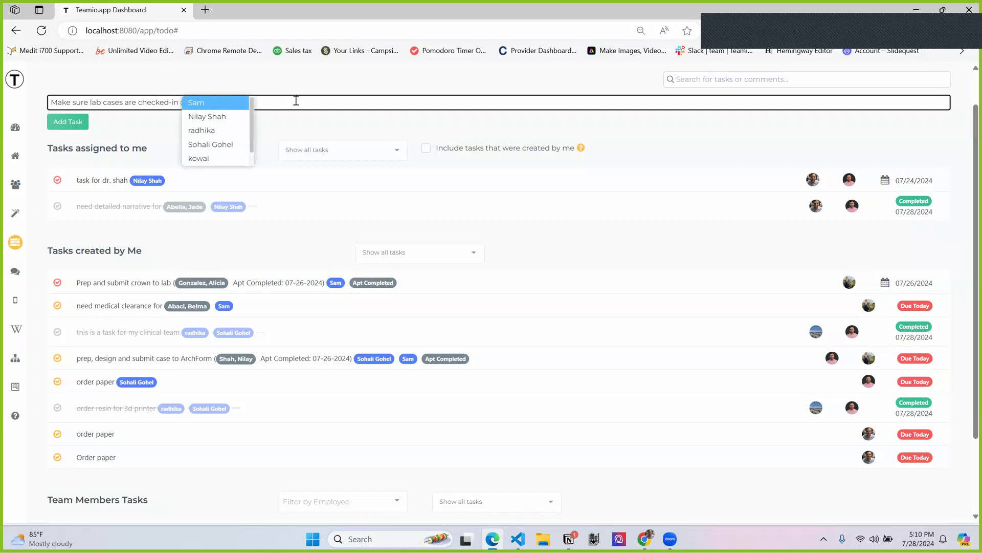
pyautogui.click(206, 142)
pyautogui.write('@')
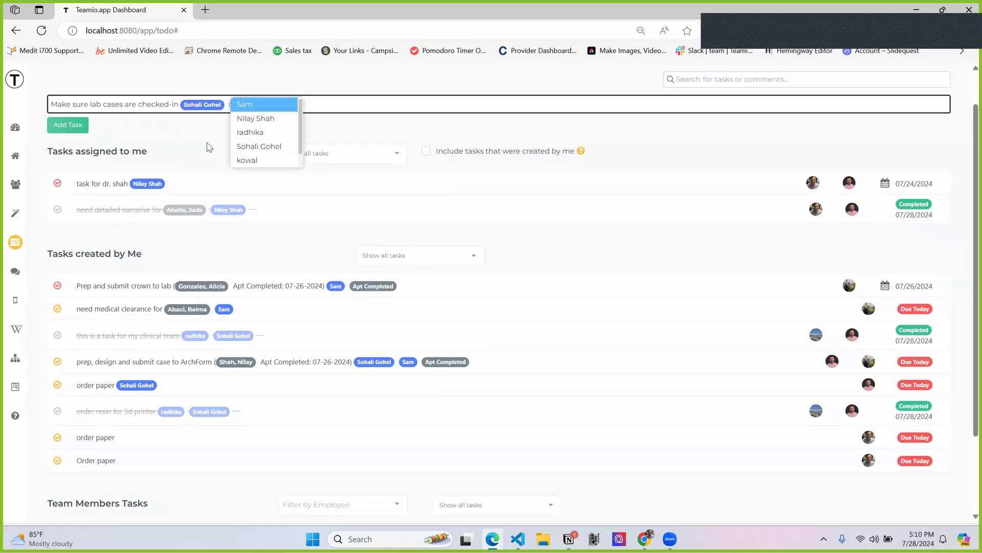
pyautogui.click(258, 133)
pyautogui.click(67, 125)
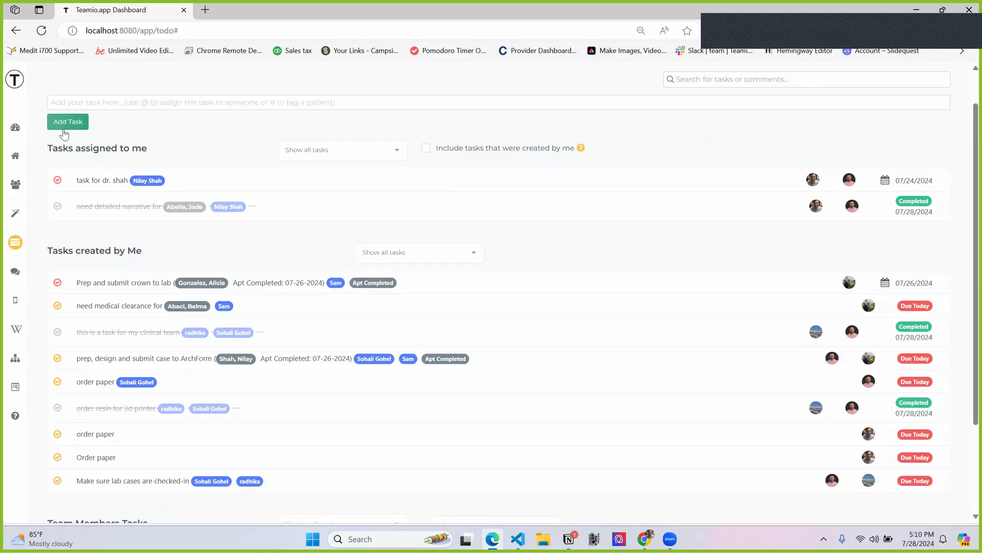
# Step: Set the "Make sure lab cases are checked-in" task to repeat Daily and save it
pyautogui.scroll(-1, 252, 345)
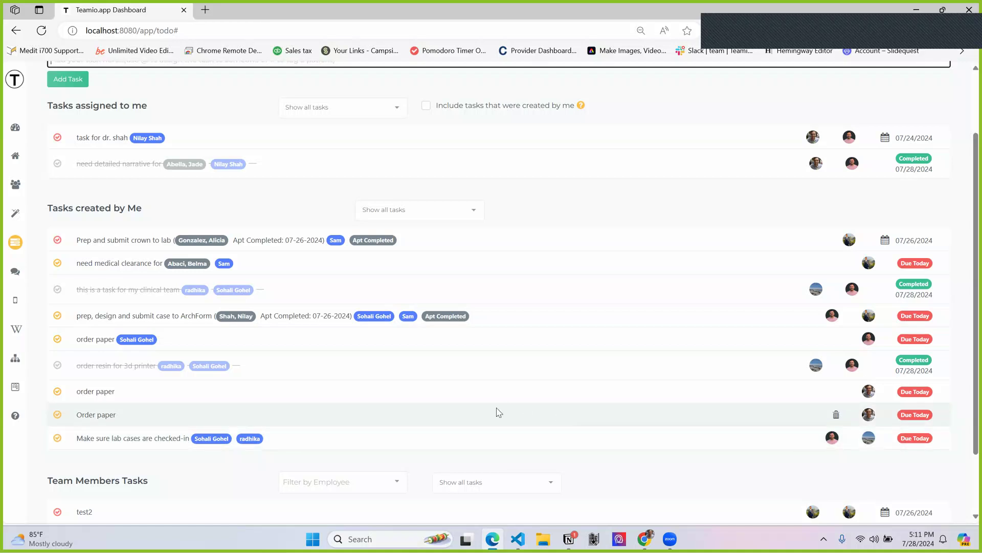
pyautogui.click(466, 439)
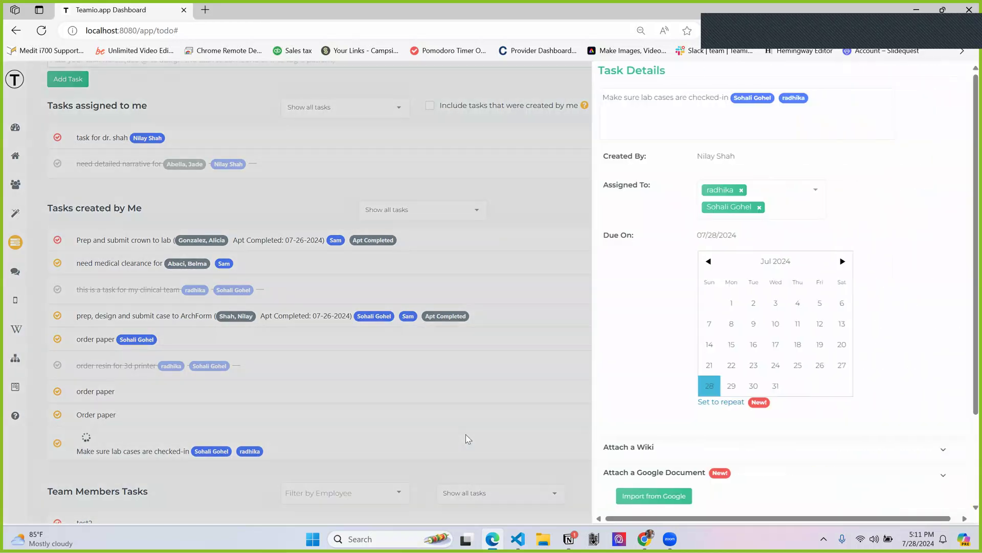
pyautogui.scroll(-1, 651, 305)
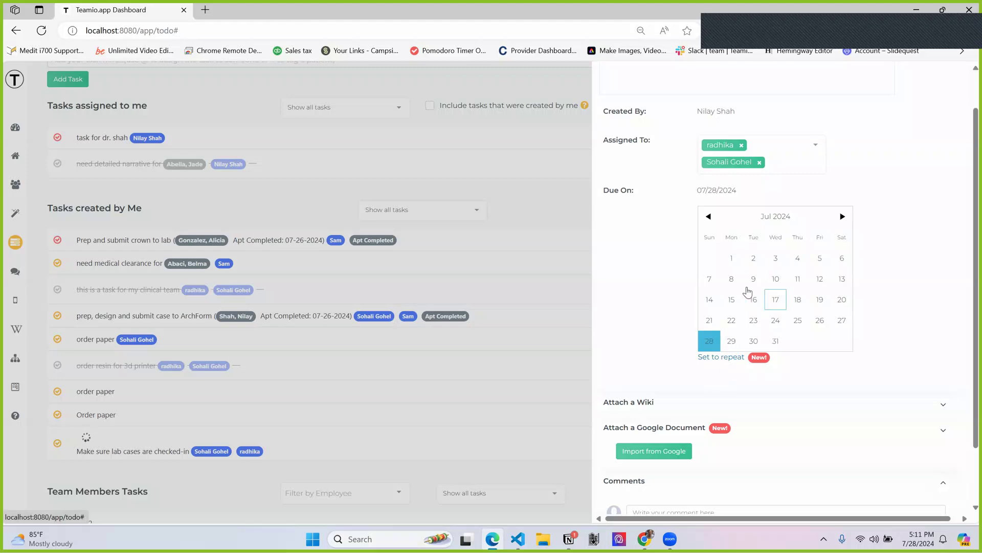
pyautogui.click(727, 358)
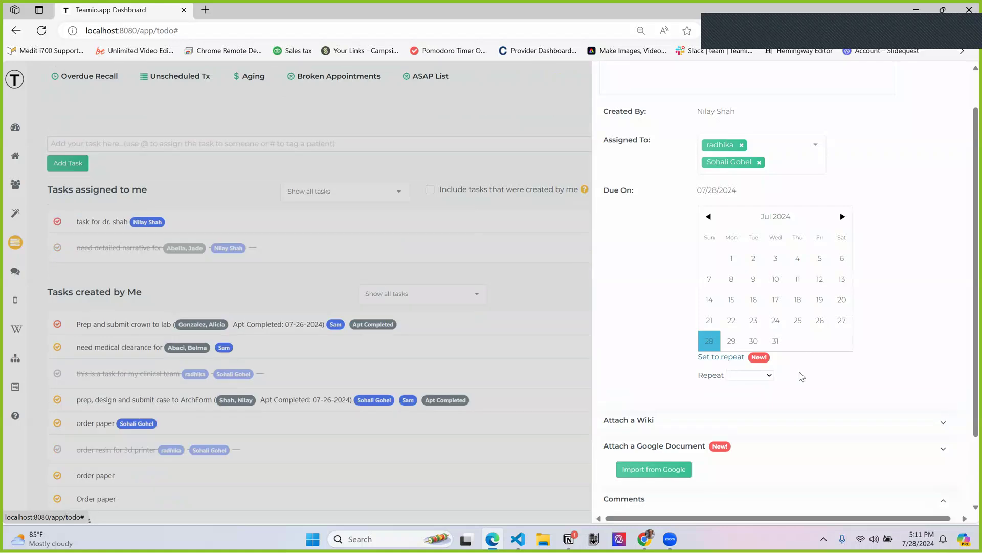
pyautogui.scroll(-1, 805, 373)
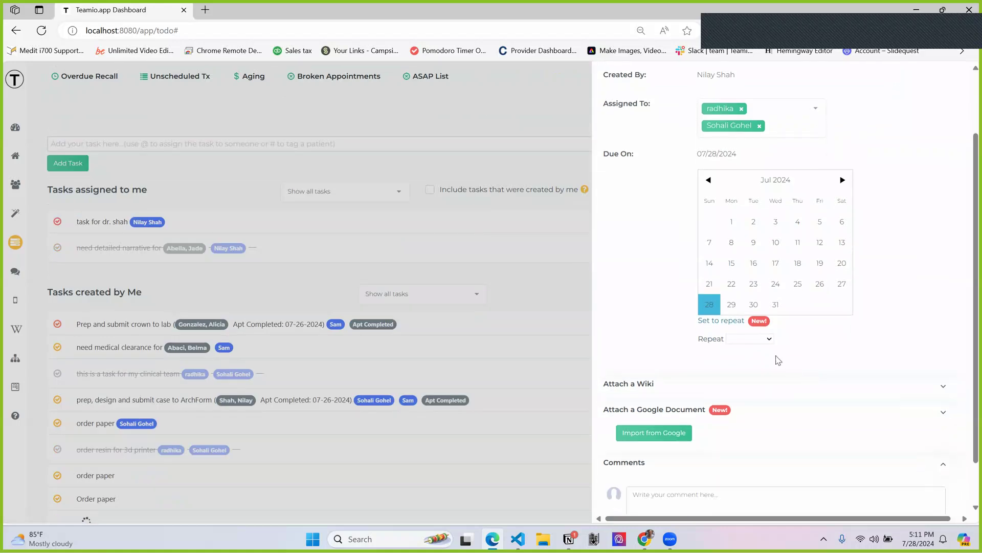
pyautogui.click(748, 340)
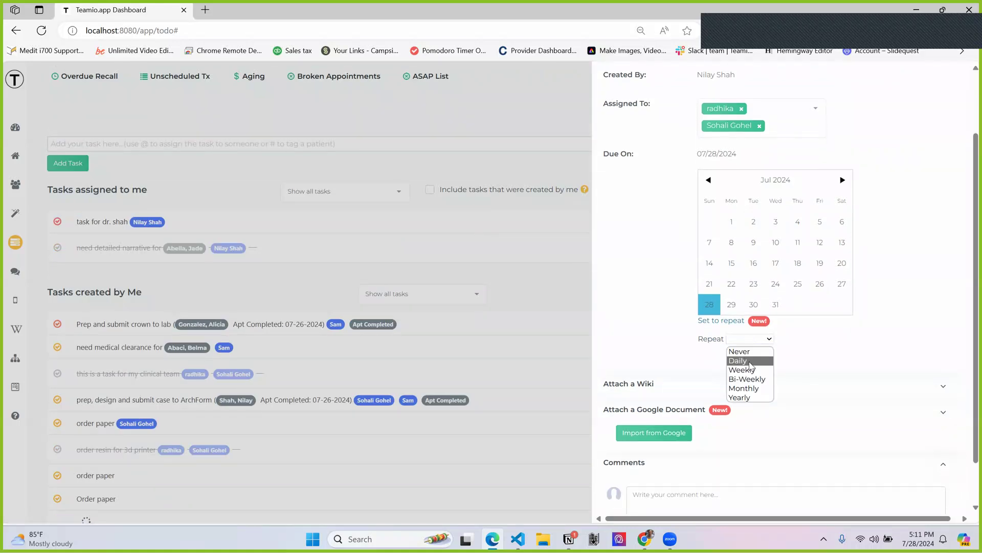
pyautogui.click(751, 362)
pyautogui.scroll(-1, 814, 354)
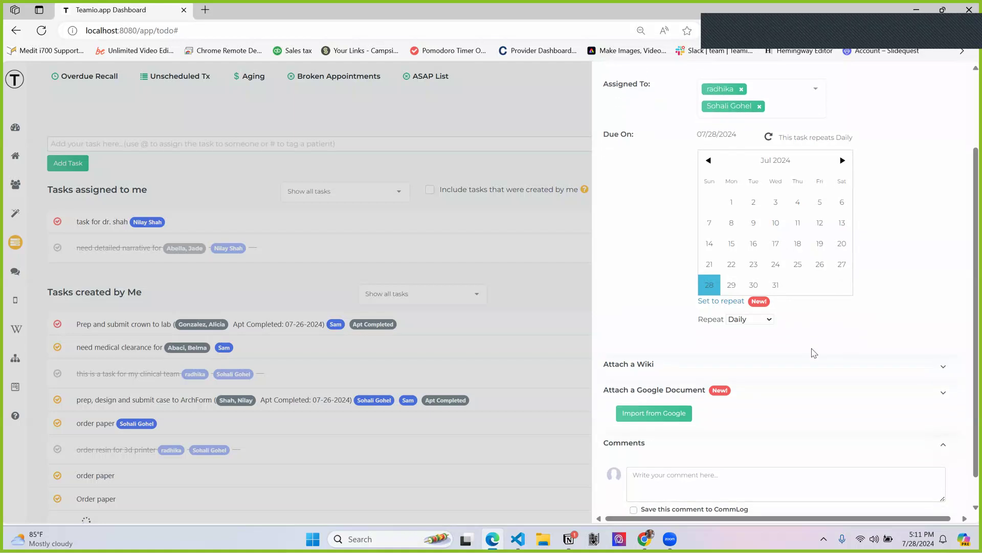
pyautogui.scroll(-1, 832, 340)
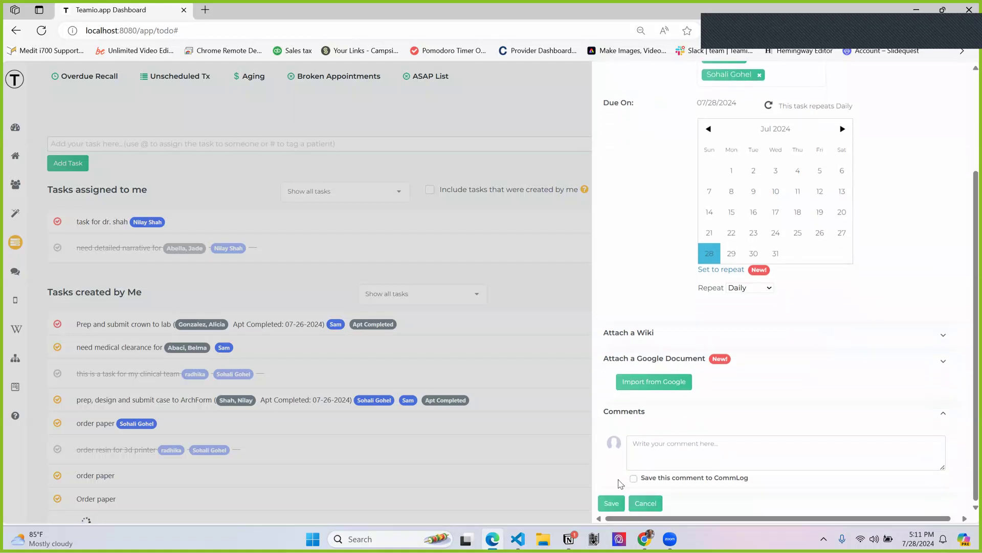
pyautogui.click(610, 504)
pyautogui.scroll(-3, 594, 423)
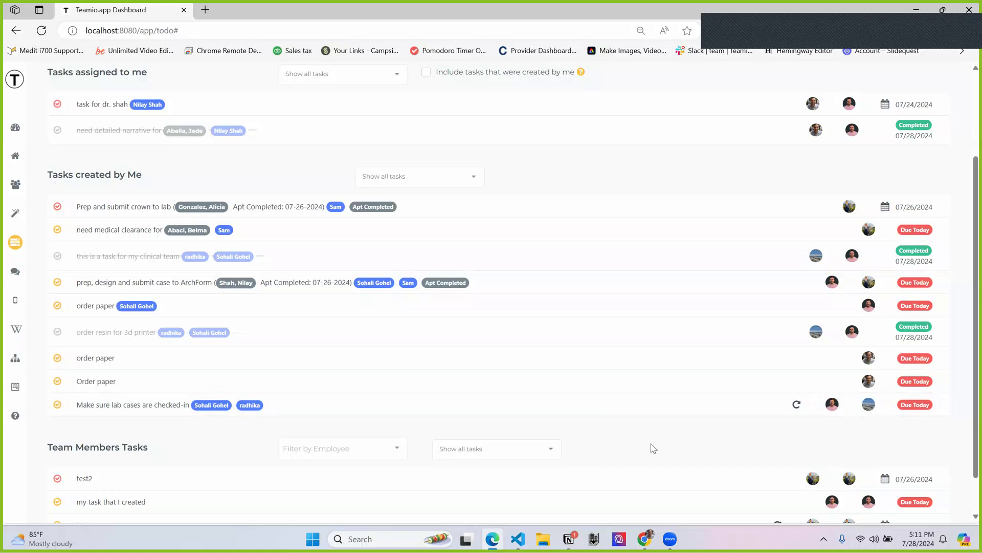
pyautogui.moveTo(798, 412)
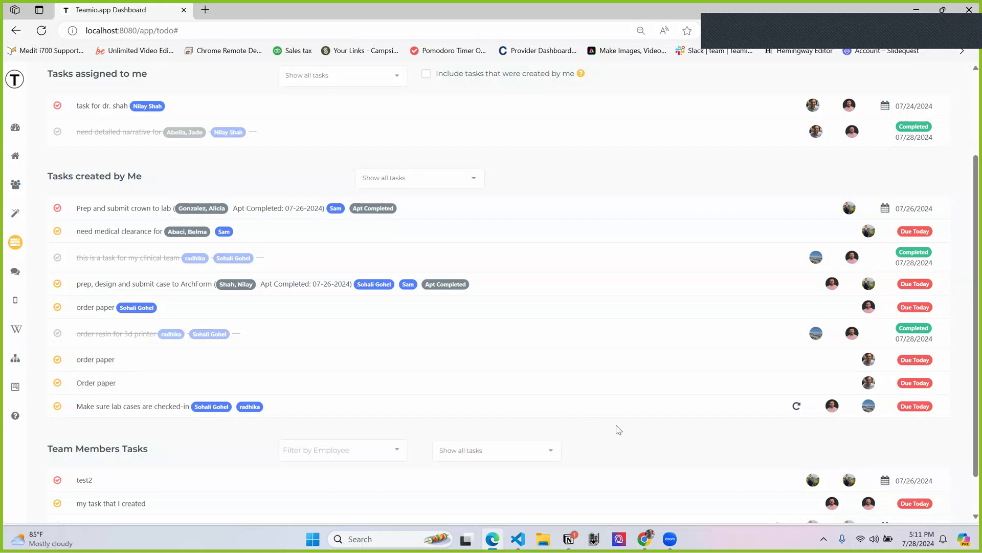
# Step: Add the task "Autoclave maintenance" and assign it to one team member by mentioning them in its text
pyautogui.scroll(1, 563, 276)
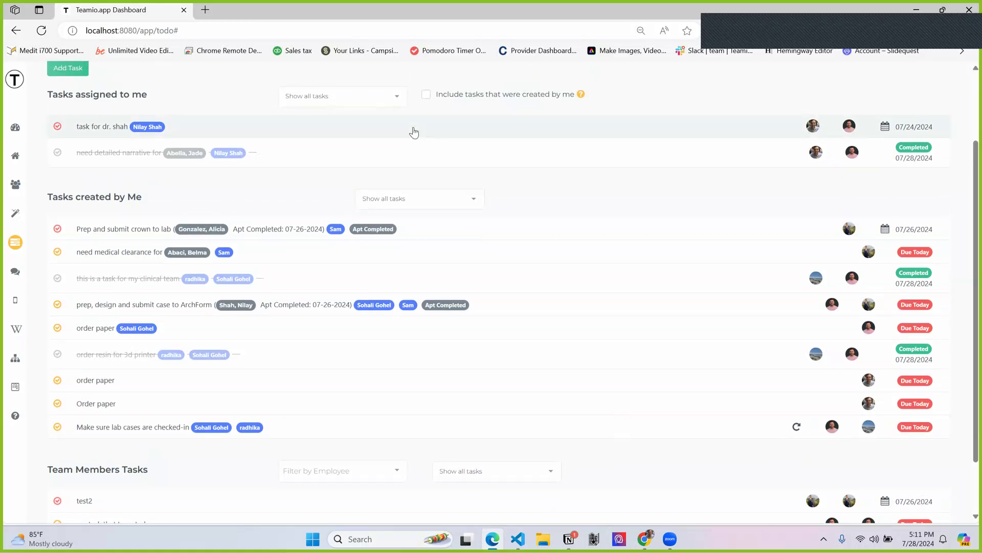
pyautogui.scroll(1, 410, 128)
pyautogui.click(369, 94)
pyautogui.write('Autoclave maintenance ')
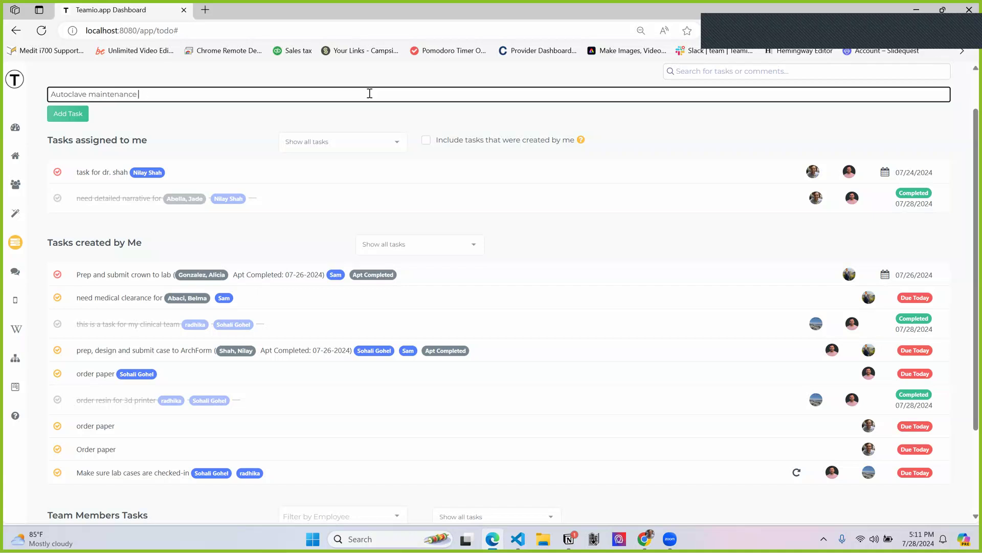
pyautogui.write('@')
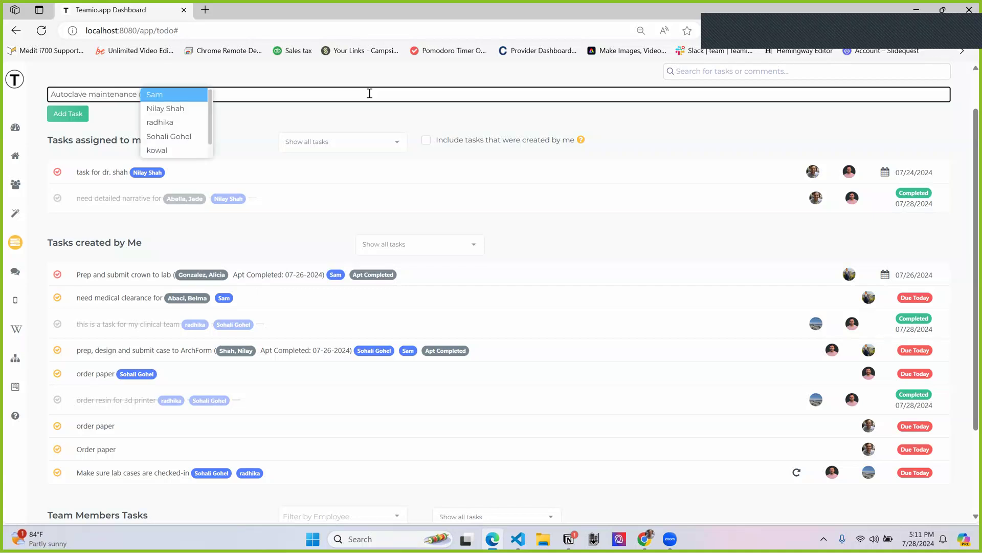
pyautogui.click(179, 136)
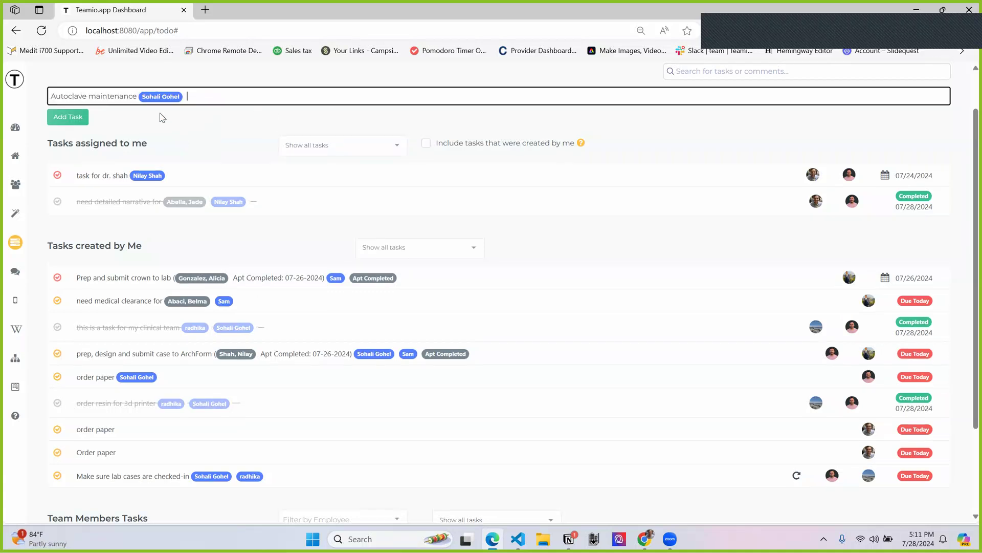
pyautogui.click(67, 118)
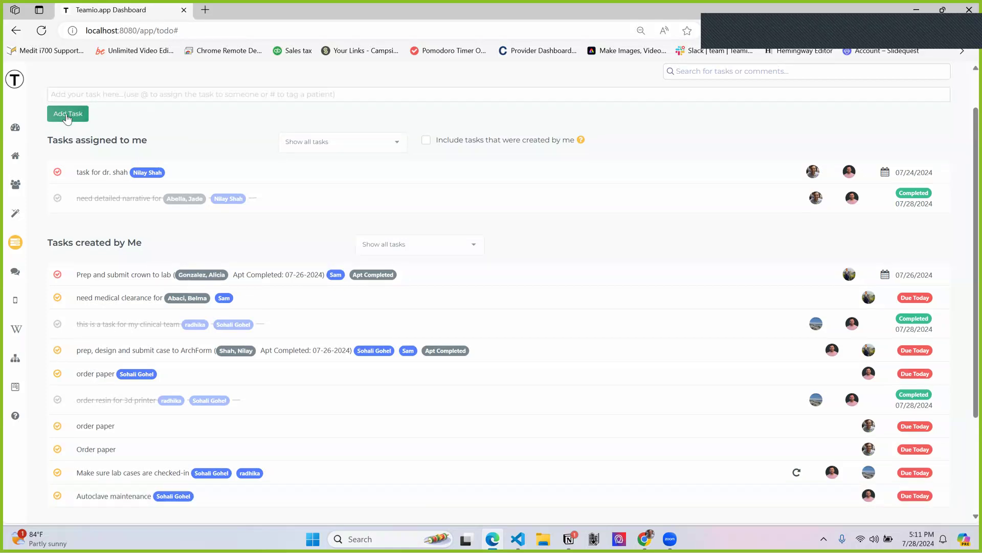
# Step: Set the "Autoclave maintenance" task to repeat Weekly on Tue
pyautogui.scroll(-2, 389, 285)
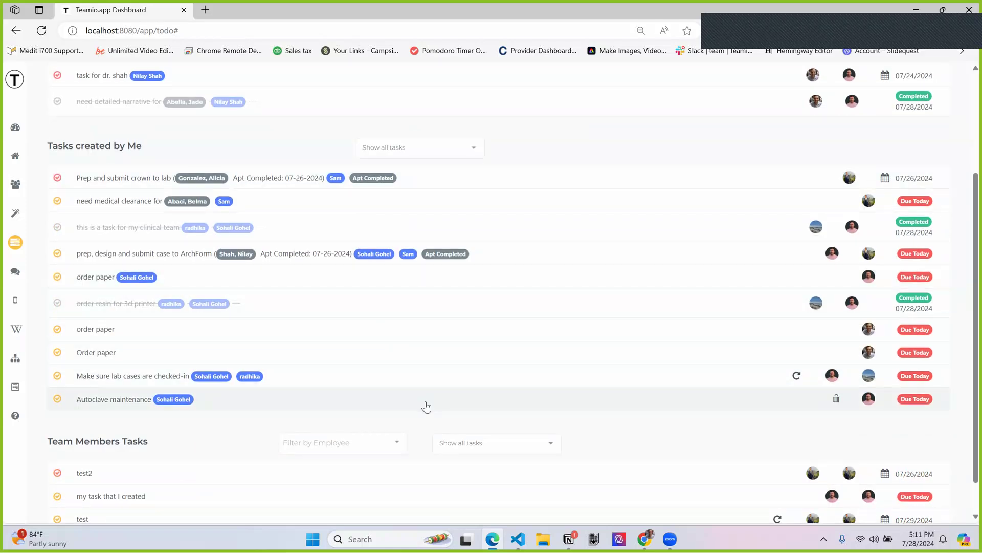
pyautogui.click(425, 405)
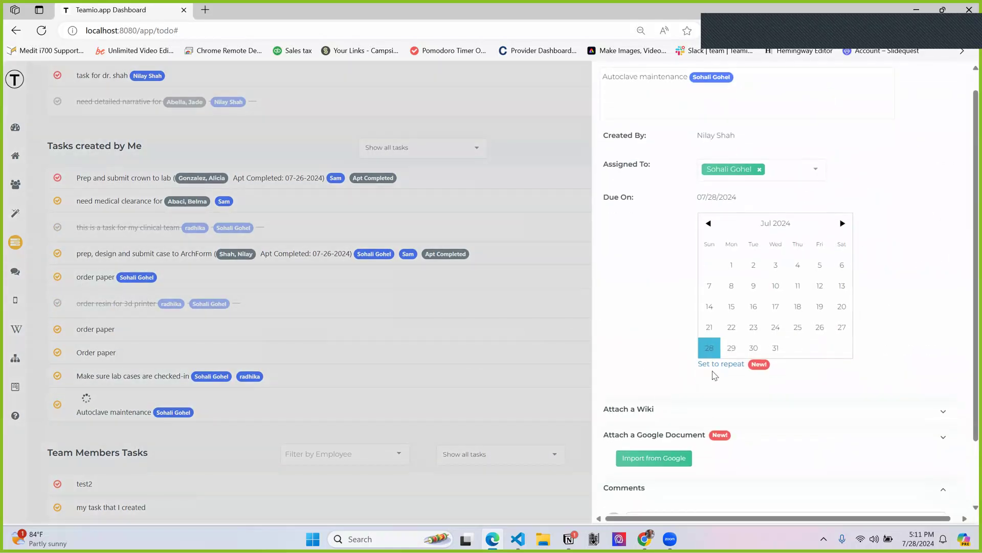
pyautogui.click(719, 364)
pyautogui.click(745, 383)
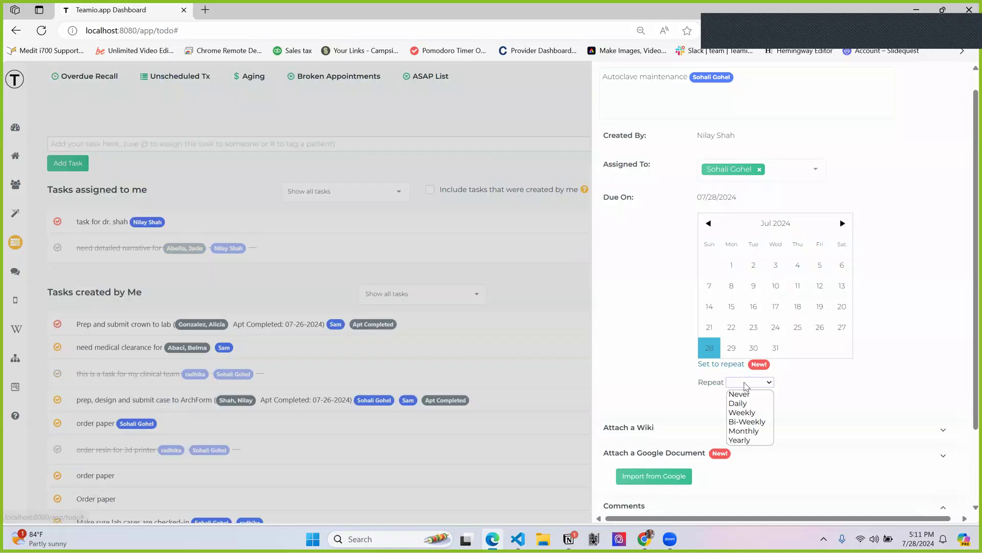
pyautogui.click(742, 413)
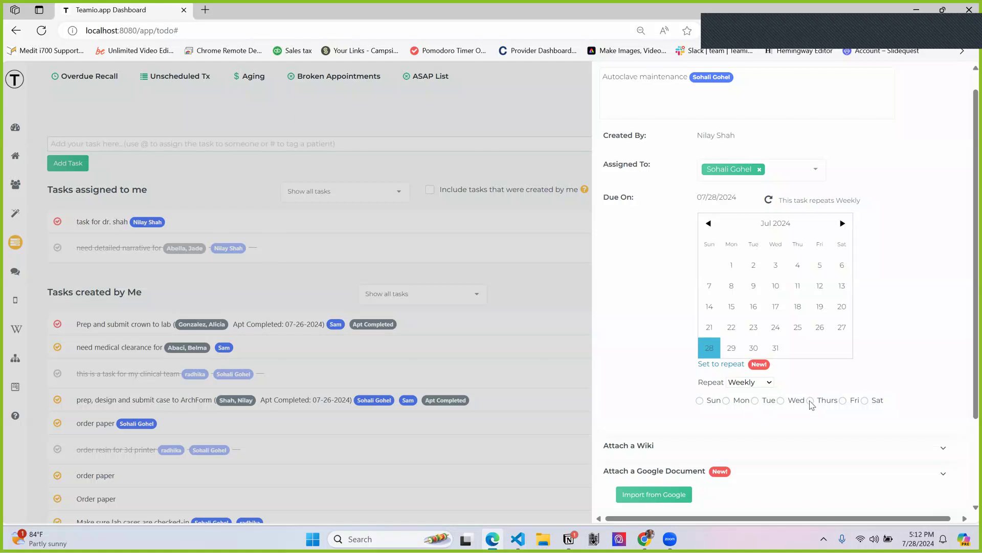
pyautogui.click(756, 401)
pyautogui.scroll(-1, 642, 365)
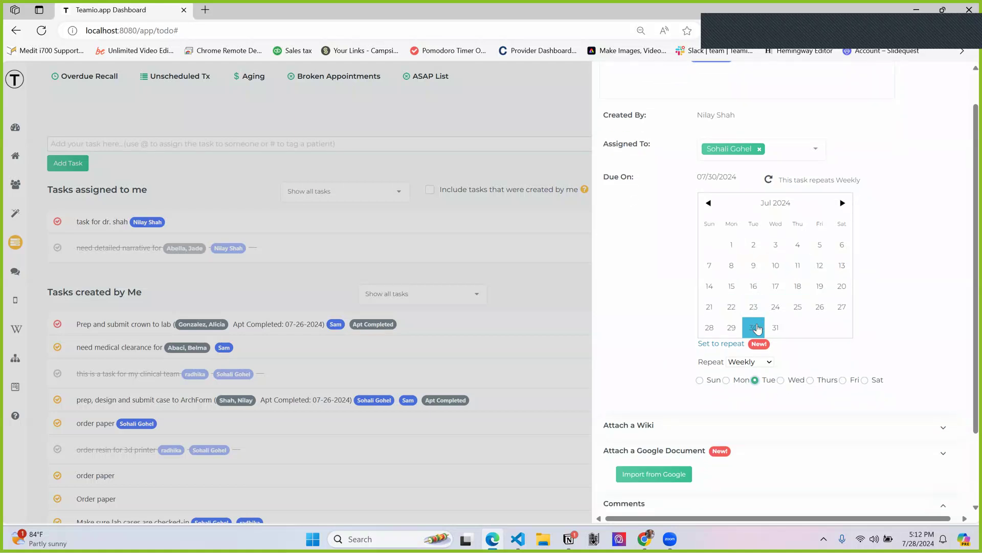
pyautogui.scroll(-1, 635, 327)
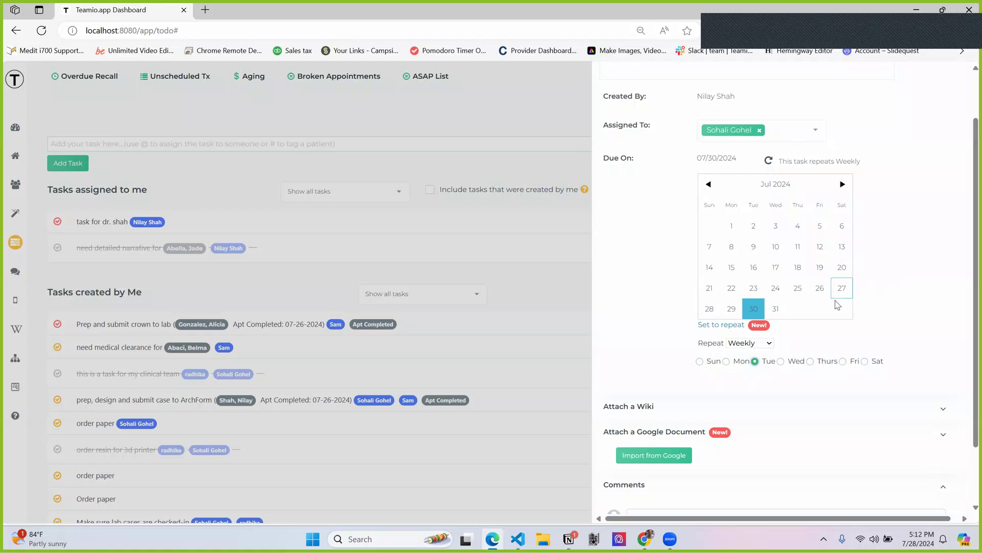
# Step: Check August 2024 in the task's due-date calendar, return to July 2024, and save the "Autoclave maintenance" task
pyautogui.click(842, 185)
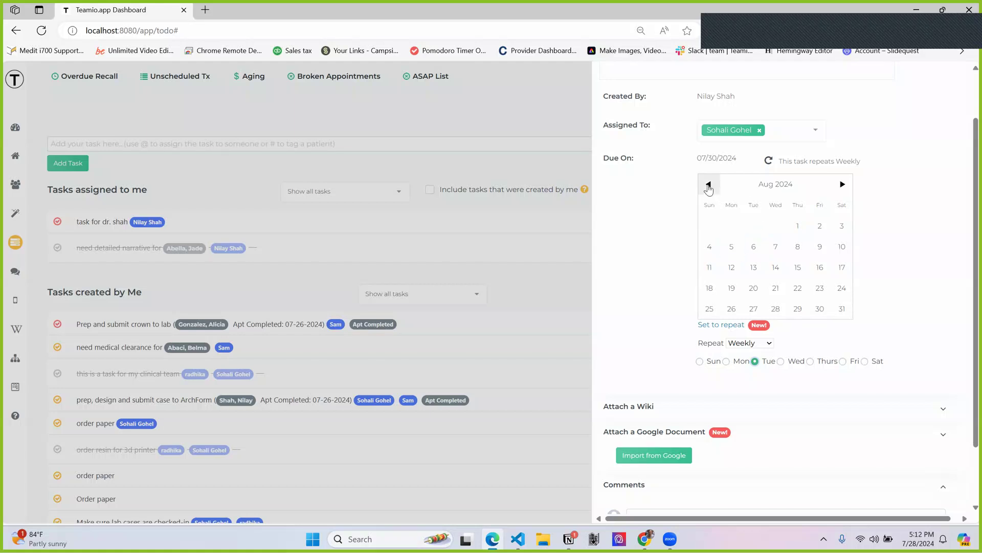
pyautogui.click(708, 183)
pyautogui.scroll(-2, 652, 373)
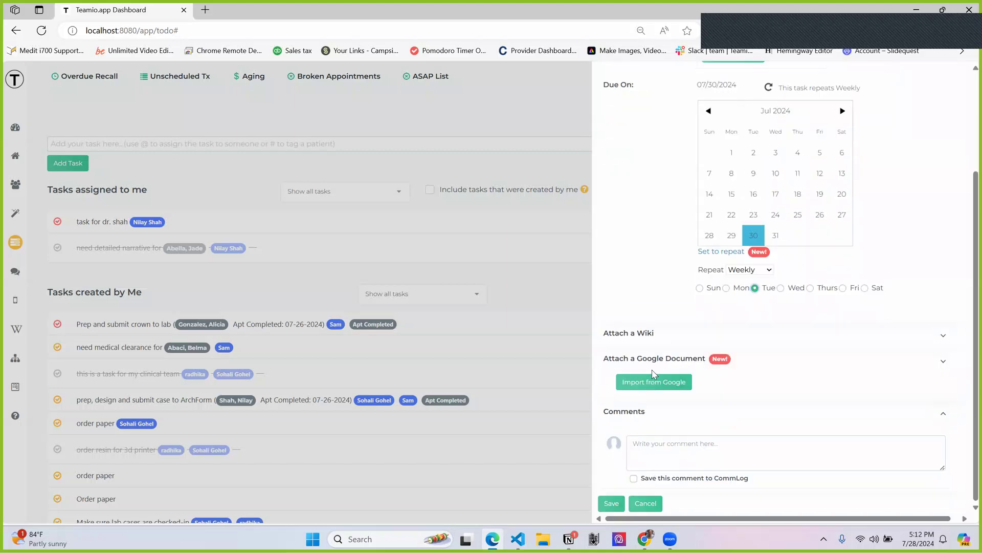
pyautogui.click(612, 504)
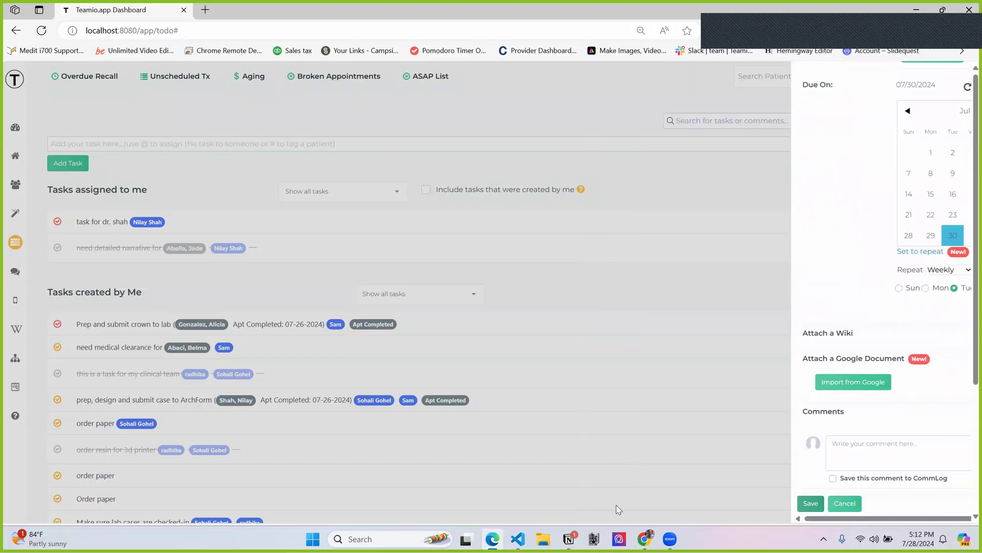
pyautogui.scroll(-3, 447, 429)
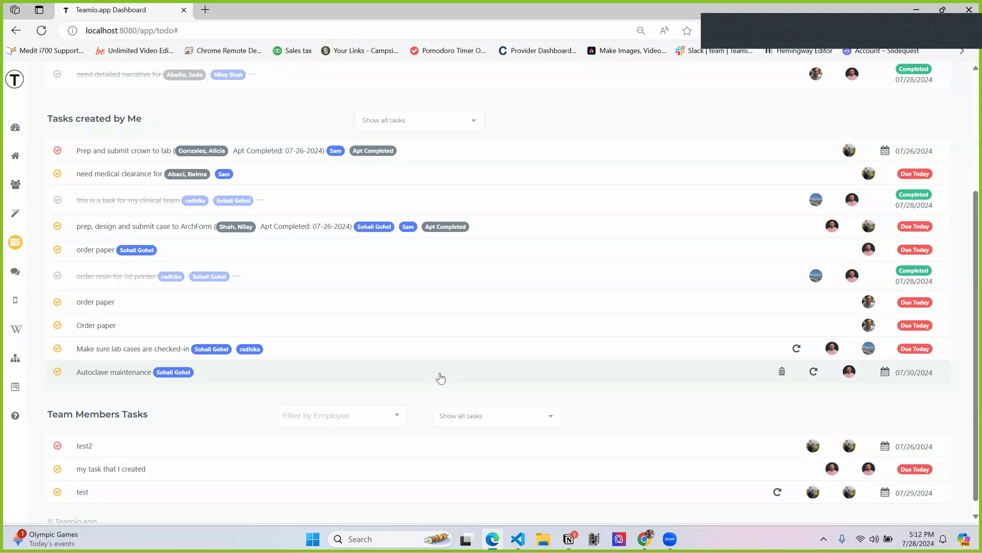
# Step: Add the task "Lab cases clean up" and assign it to two team members by mentioning them in its text
pyautogui.scroll(2, 460, 373)
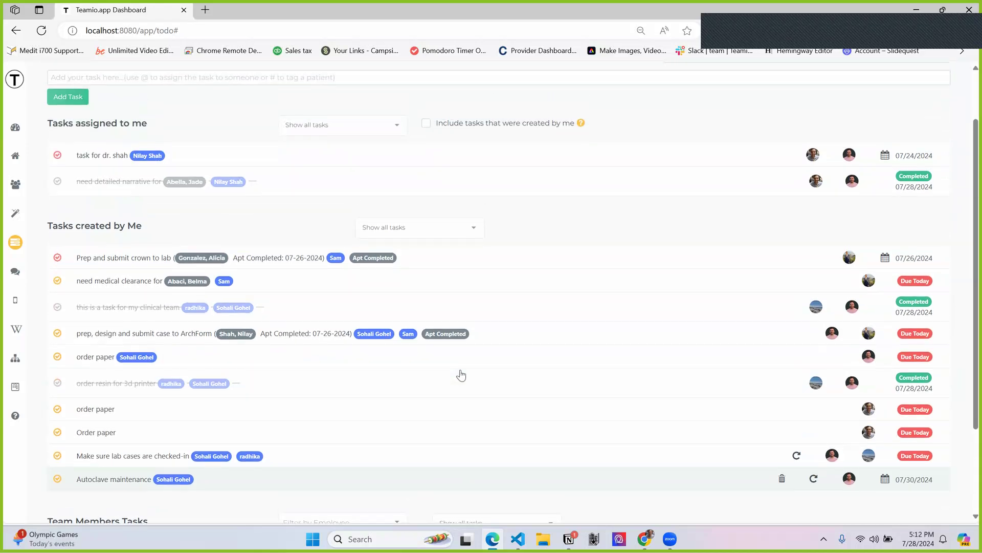
pyautogui.click(366, 97)
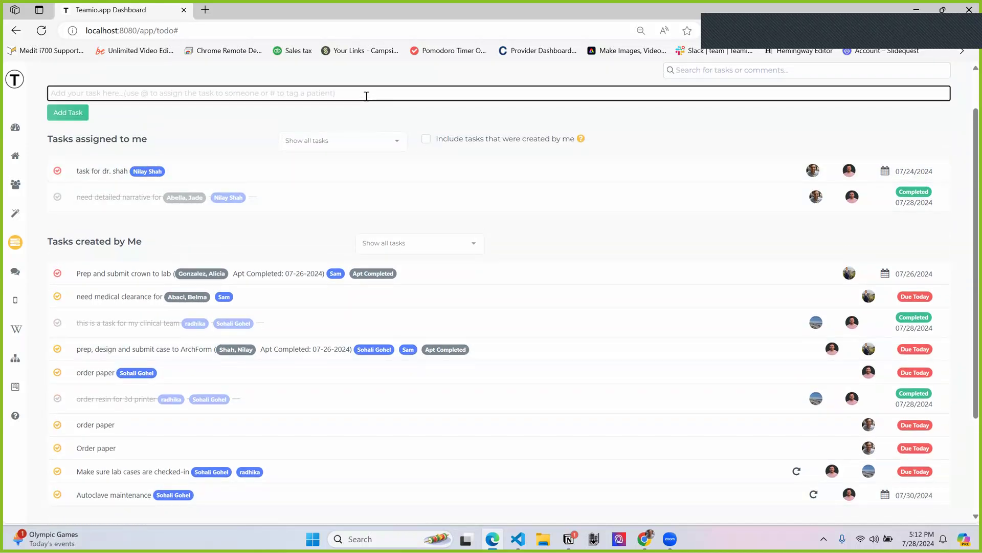
pyautogui.write('Lab cases ')
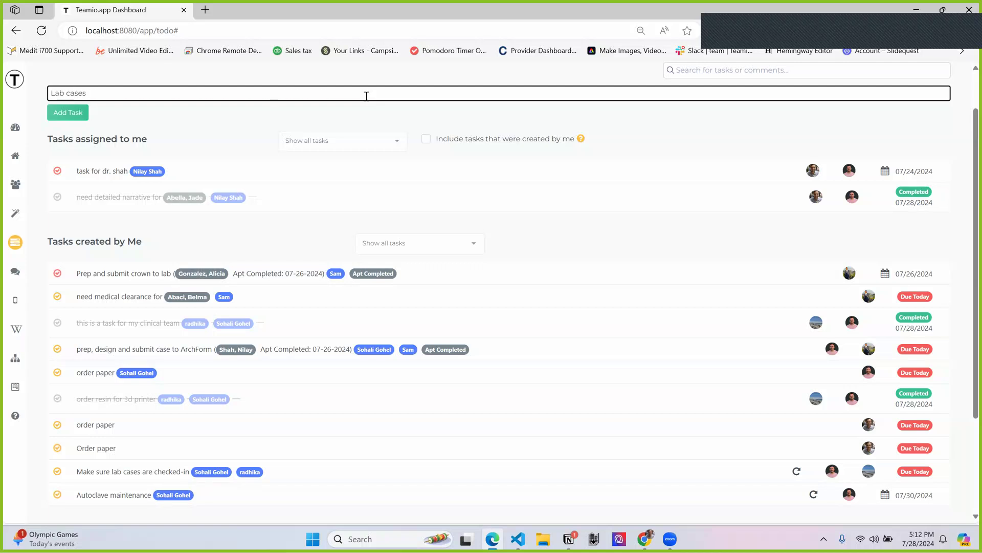
pyautogui.write('clean up @')
pyautogui.click(171, 136)
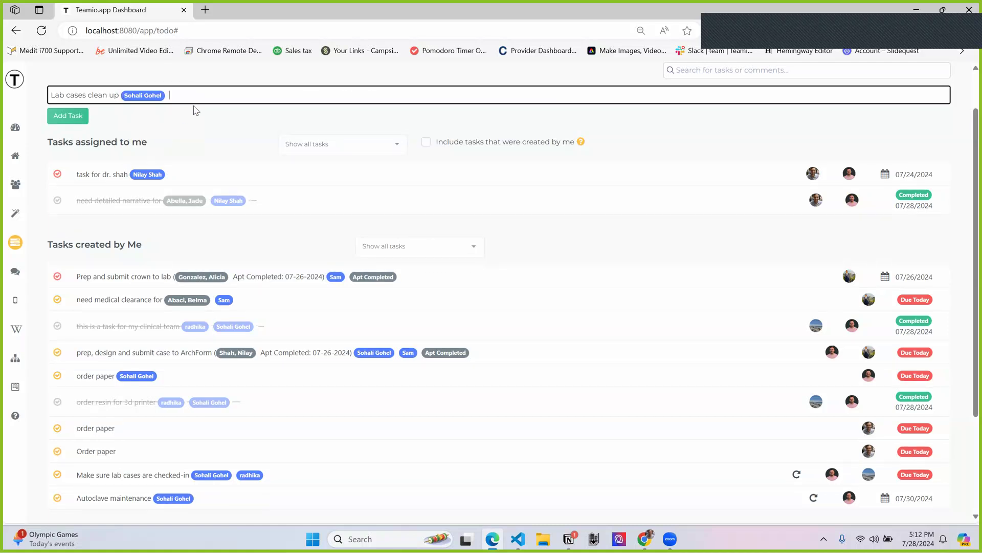
pyautogui.write('@')
pyautogui.click(190, 123)
pyautogui.click(68, 116)
# Step: Set the "Lab cases clean up" task to repeat Bi-Weekly on Wed
pyautogui.scroll(-2, 428, 388)
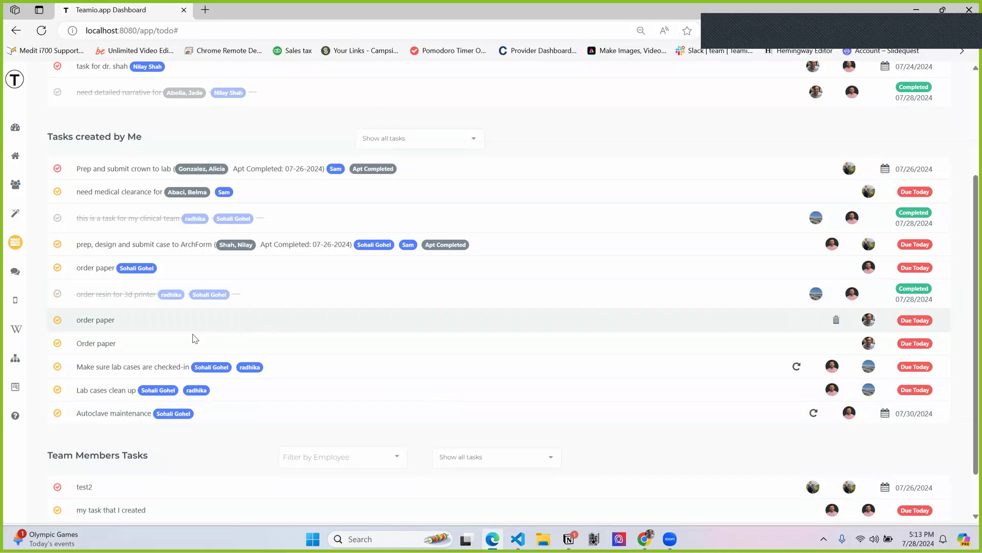
pyautogui.click(285, 395)
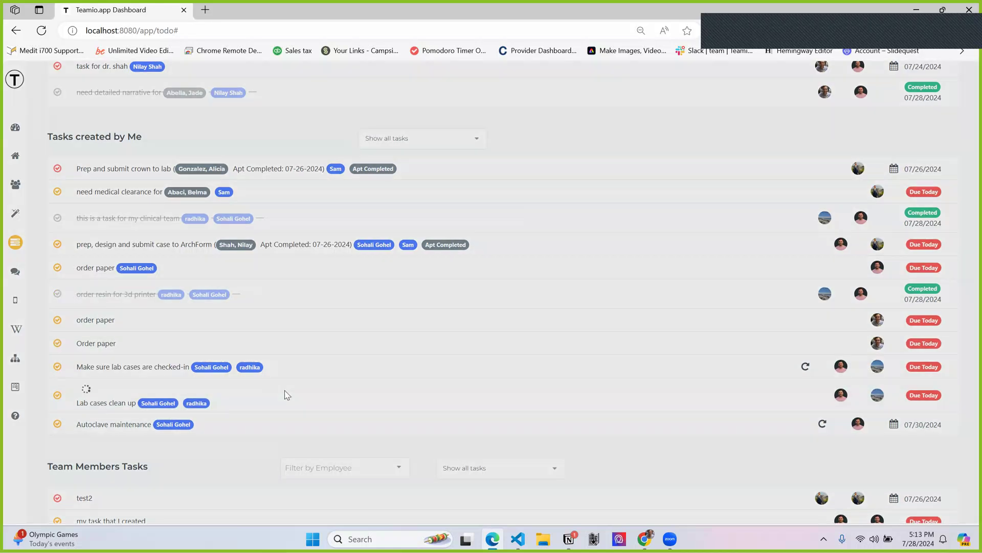
pyautogui.click(717, 320)
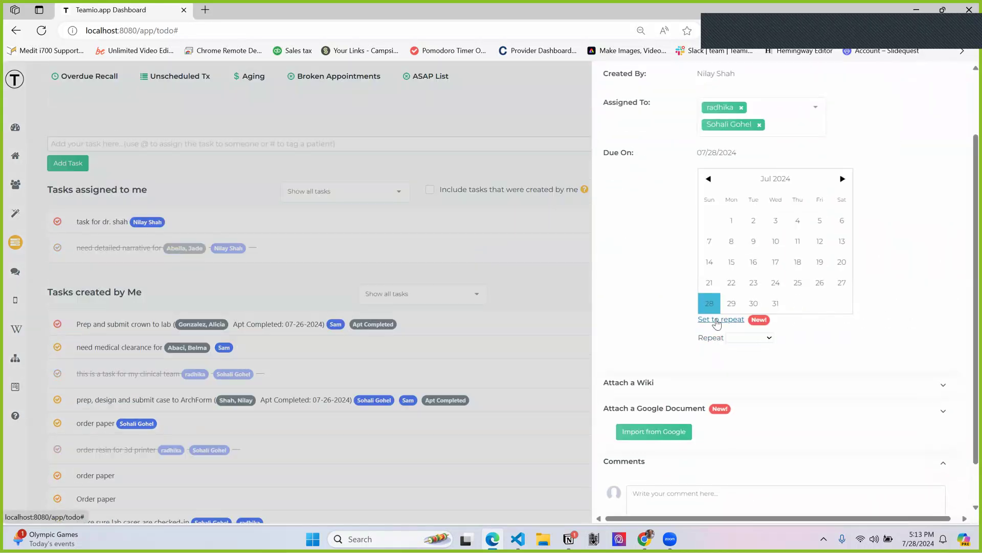
pyautogui.click(749, 337)
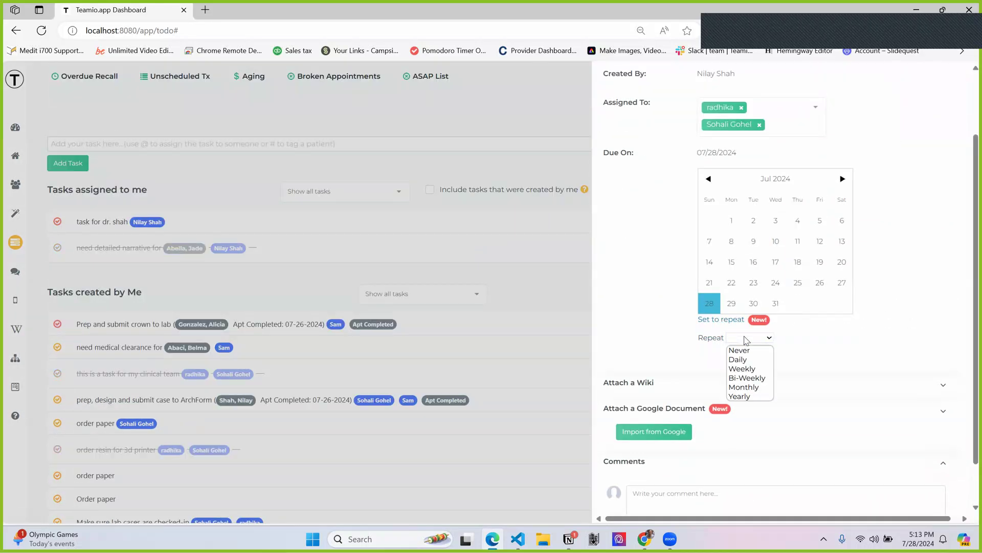
pyautogui.click(745, 378)
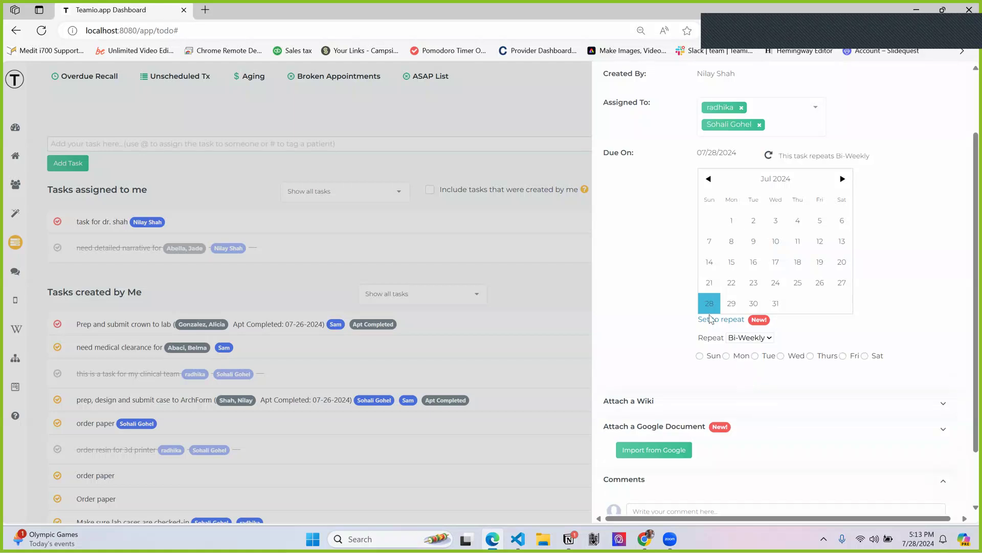
pyautogui.click(781, 357)
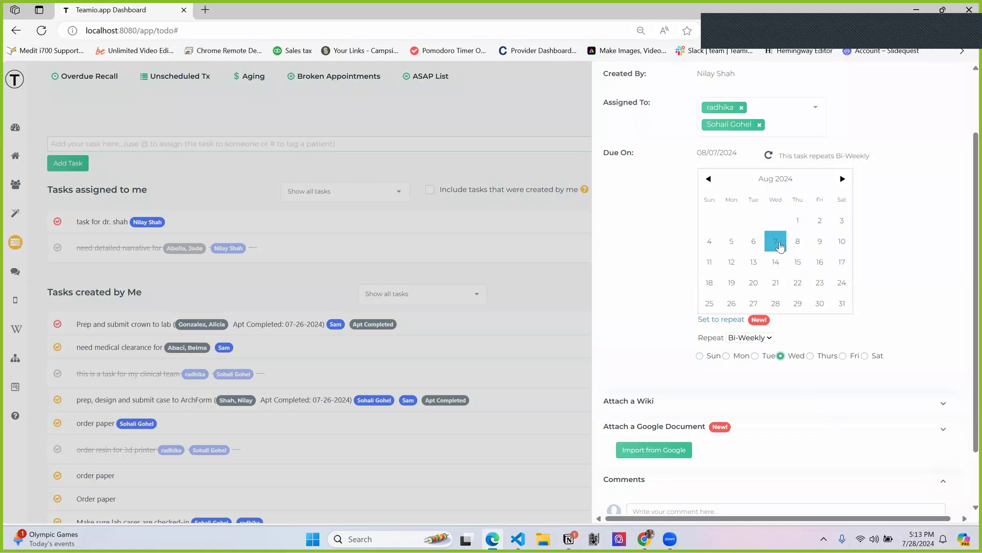
# Step: Change the "Lab cases clean up" due date to 07/31/2024 in the calendar and save the task
pyautogui.click(709, 178)
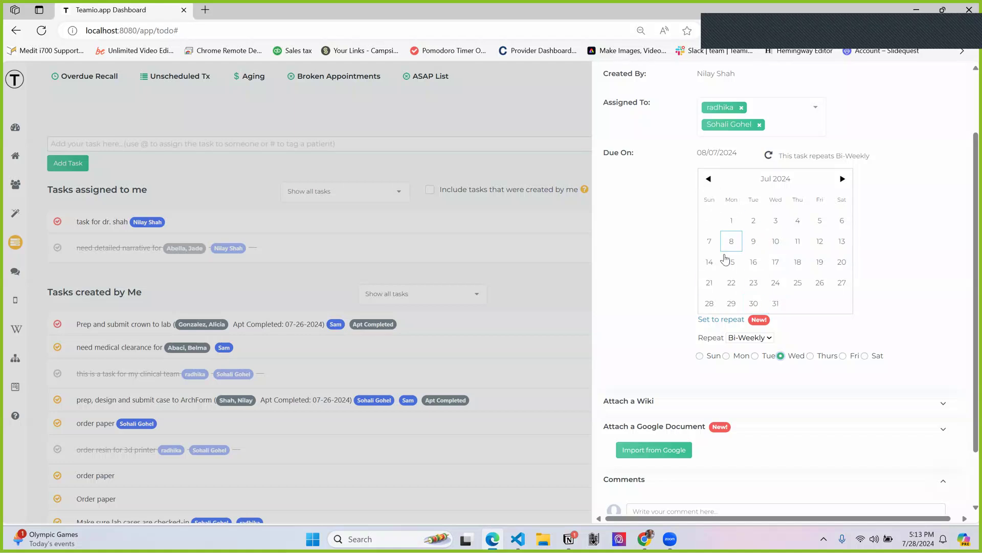
pyautogui.scroll(-1, 774, 377)
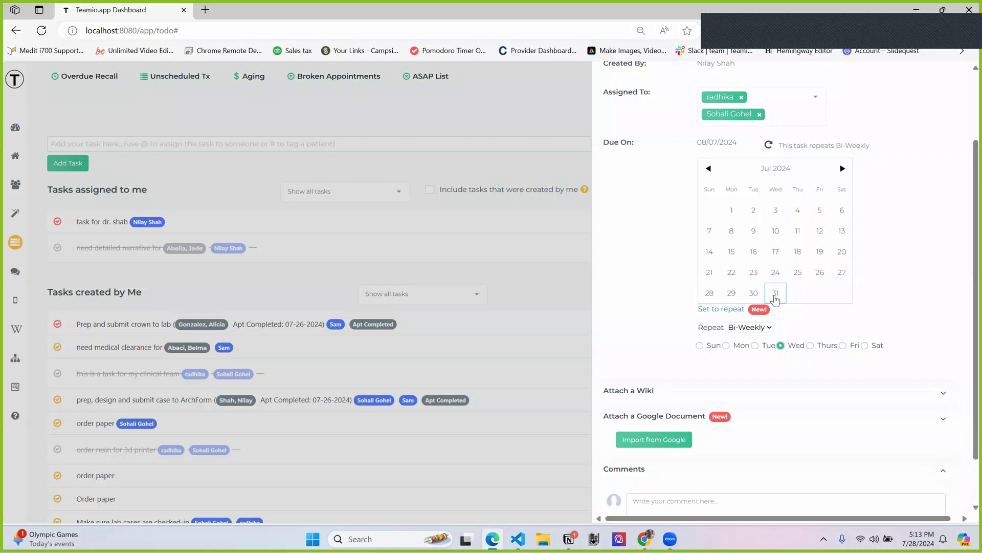
pyautogui.click(842, 169)
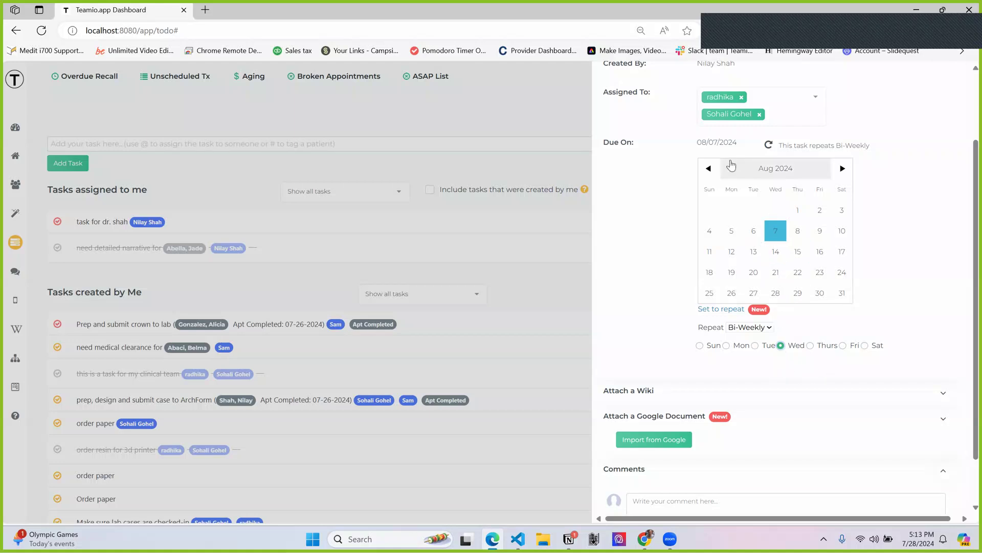
pyautogui.click(708, 169)
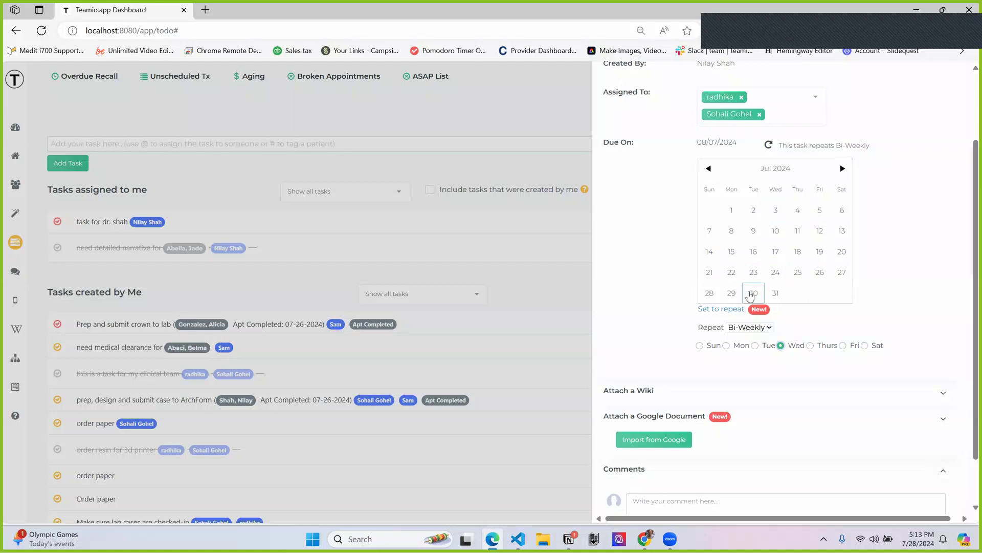
pyautogui.click(773, 299)
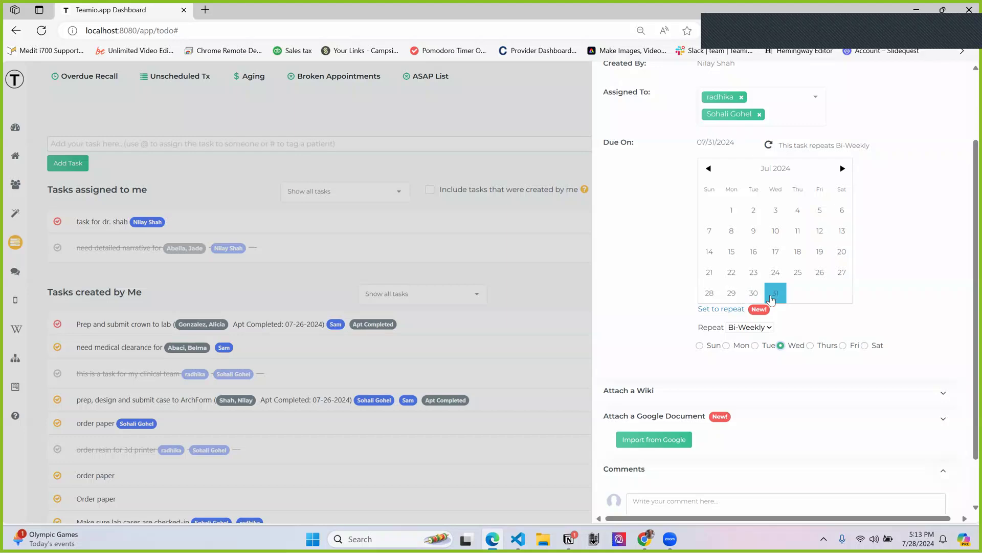
pyautogui.scroll(-1, 623, 311)
pyautogui.click(611, 501)
# Step: Reopen the "Lab cases clean up" task, add the prefix "Bi-weekly :" to its text, and save it
pyautogui.scroll(-4, 510, 450)
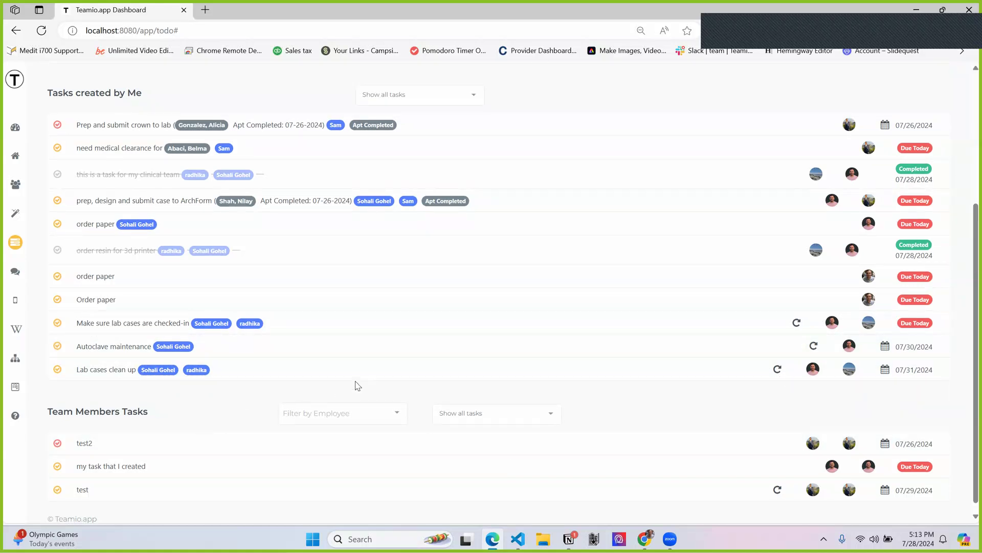
pyautogui.click(389, 372)
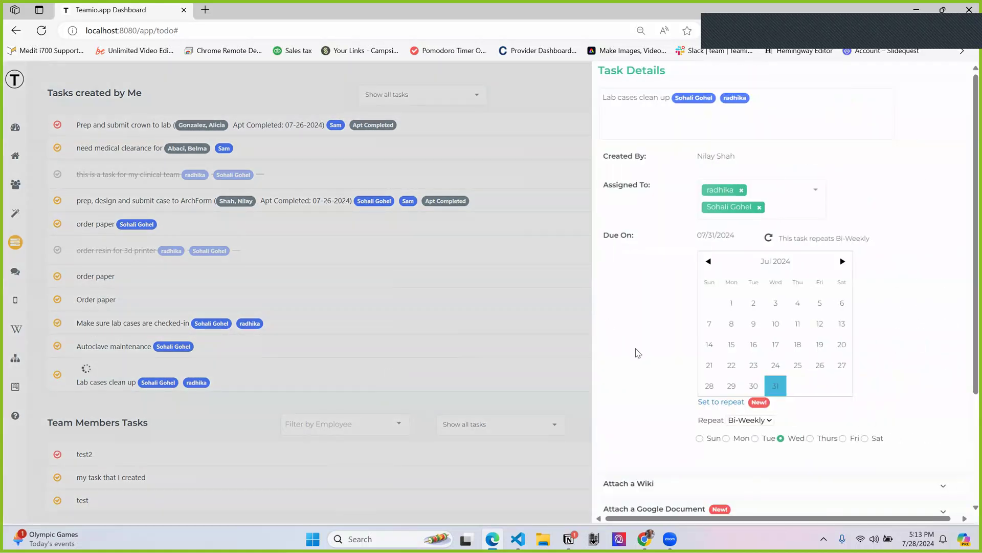
pyautogui.scroll(-1, 636, 351)
pyautogui.scroll(1, 635, 351)
pyautogui.click(604, 96)
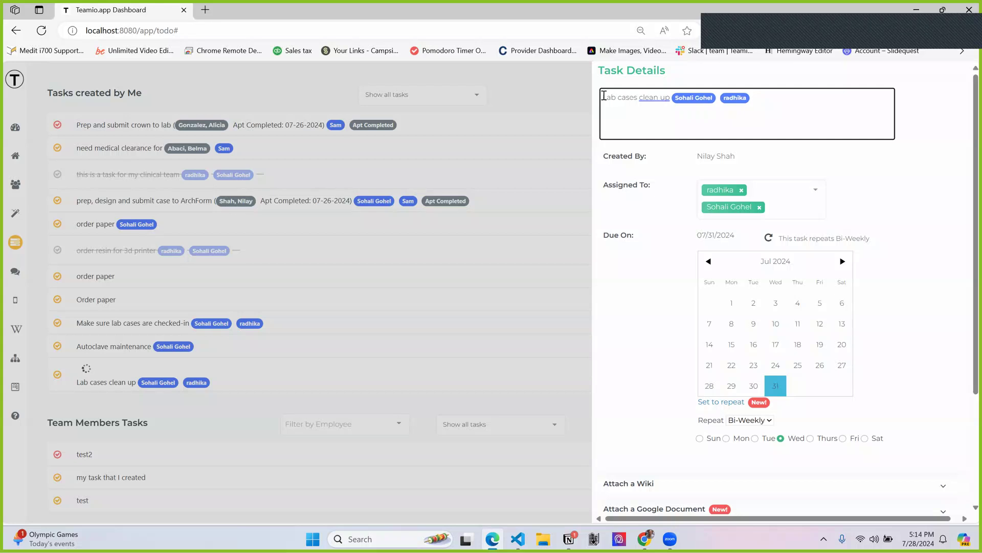
pyautogui.write('Bi')
pyautogui.press('BackSpace')
pyautogui.press('BackSpace')
pyautogui.write('Bi-weekly ')
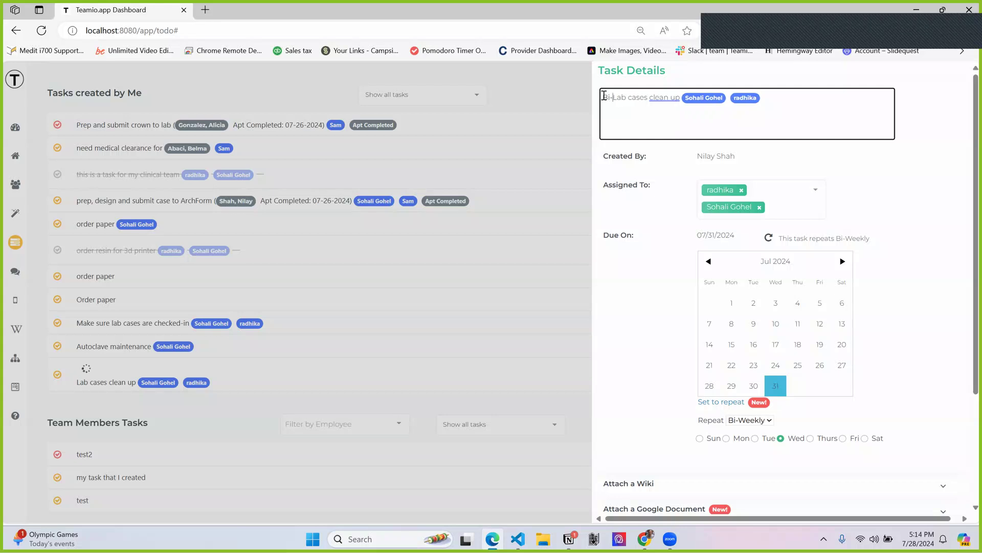
pyautogui.write(':')
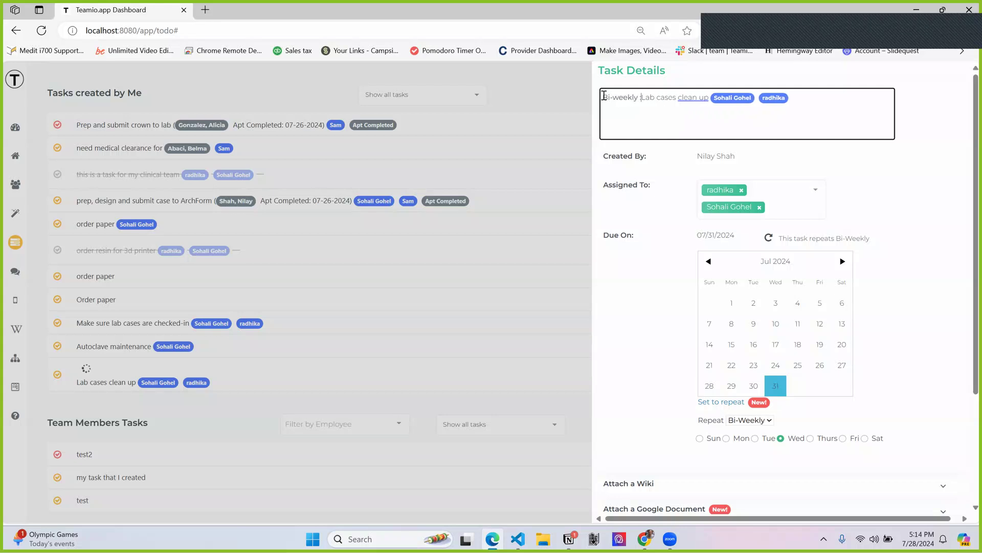
pyautogui.scroll(-3, 629, 128)
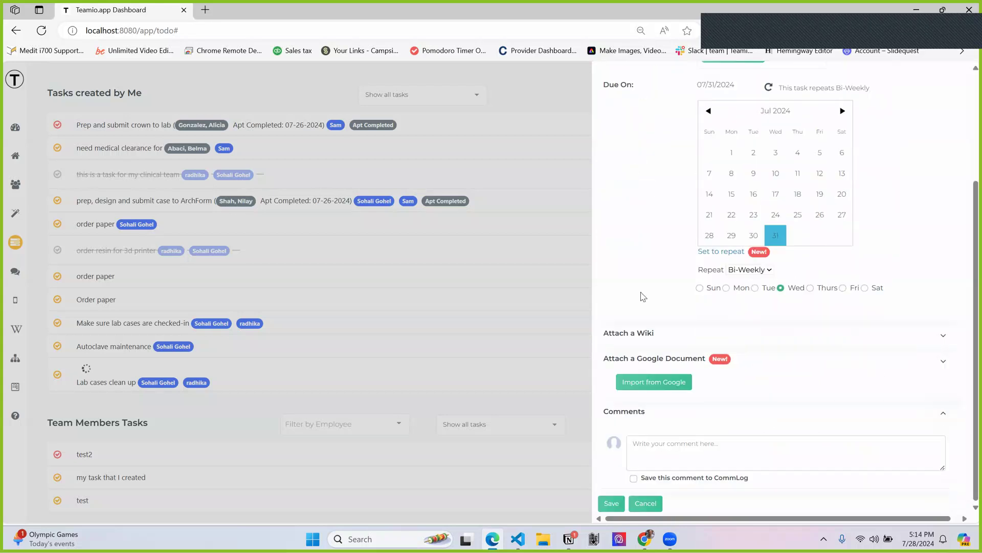
pyautogui.click(612, 503)
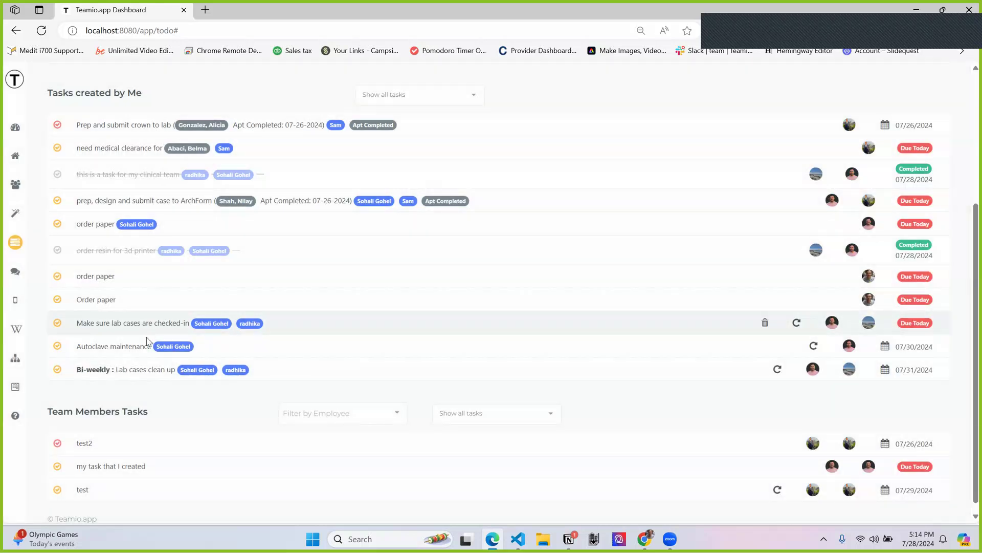
# Step: Review the text and repeat settings of the "Bi-weekly : Lab cases clean up" task and save it again
pyautogui.click(318, 375)
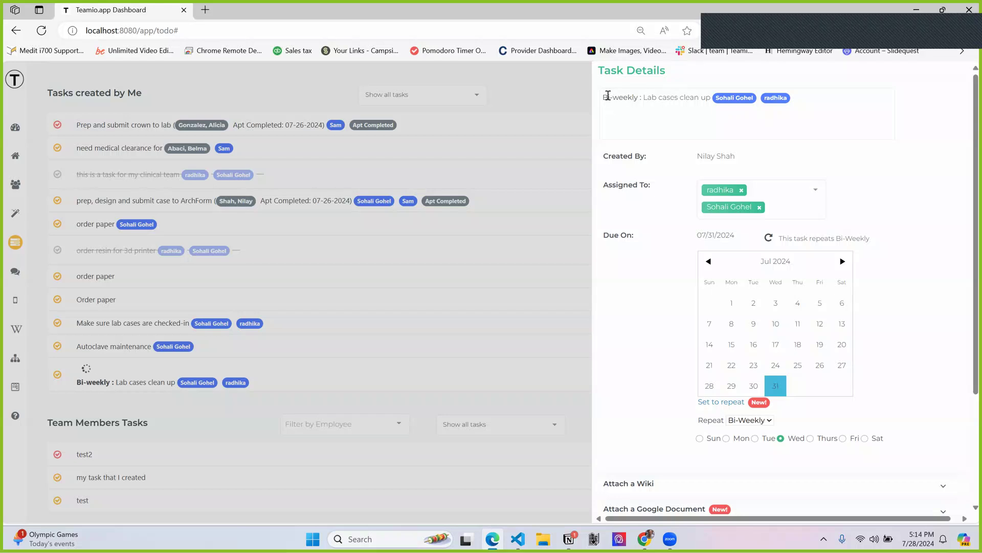
pyautogui.scroll(-3, 621, 213)
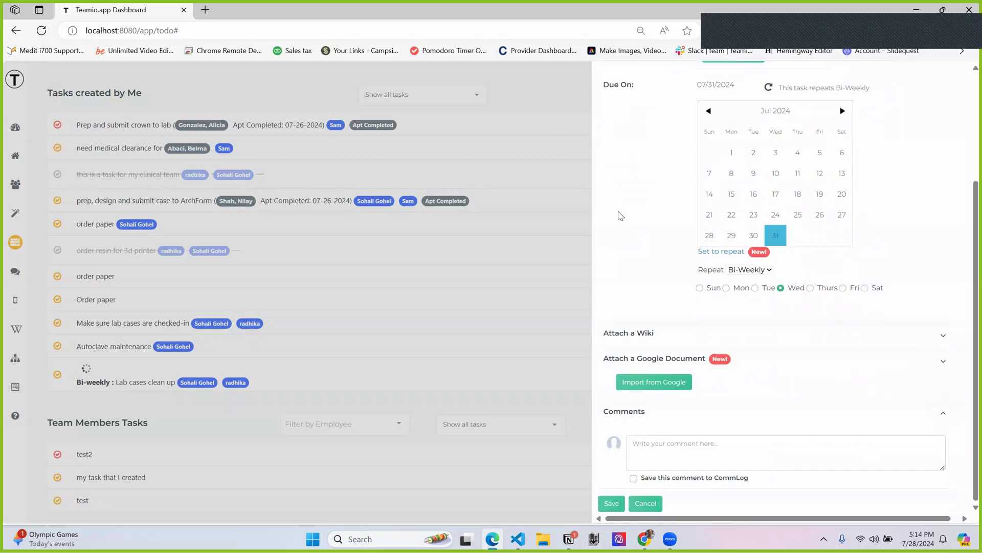
pyautogui.click(611, 504)
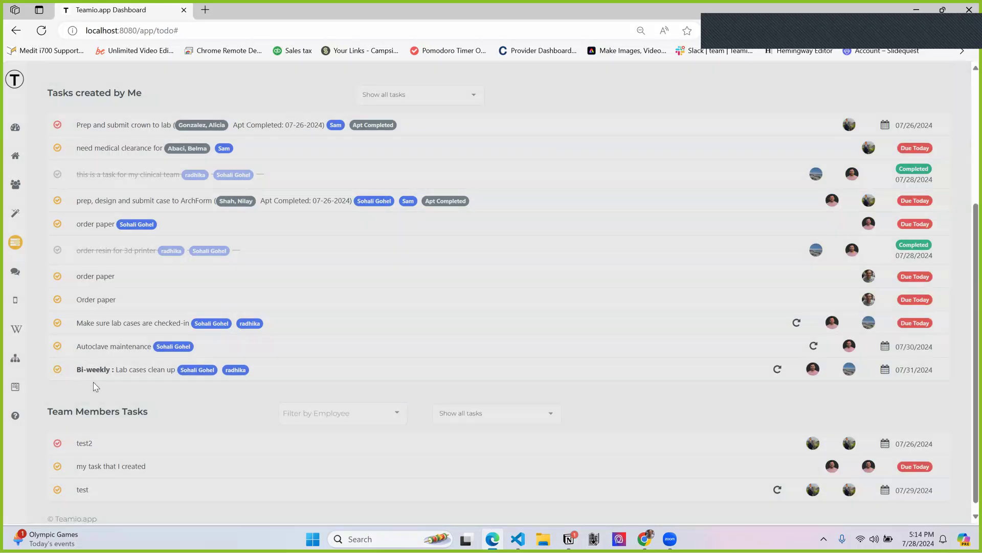
# Step: Add the task "Monthly Repating Task: my monthly routine task 1" to the to-do list
pyautogui.scroll(3, 364, 322)
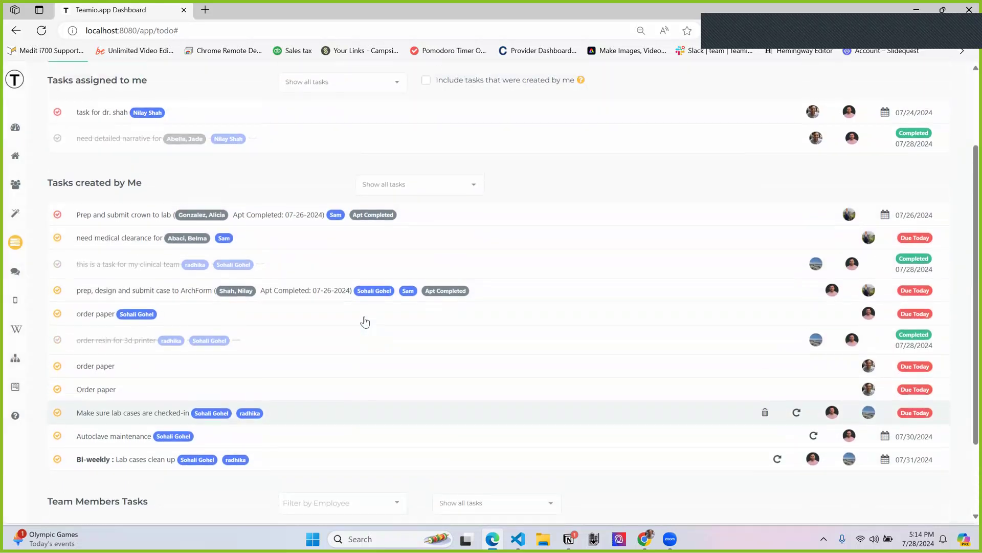
pyautogui.click(230, 74)
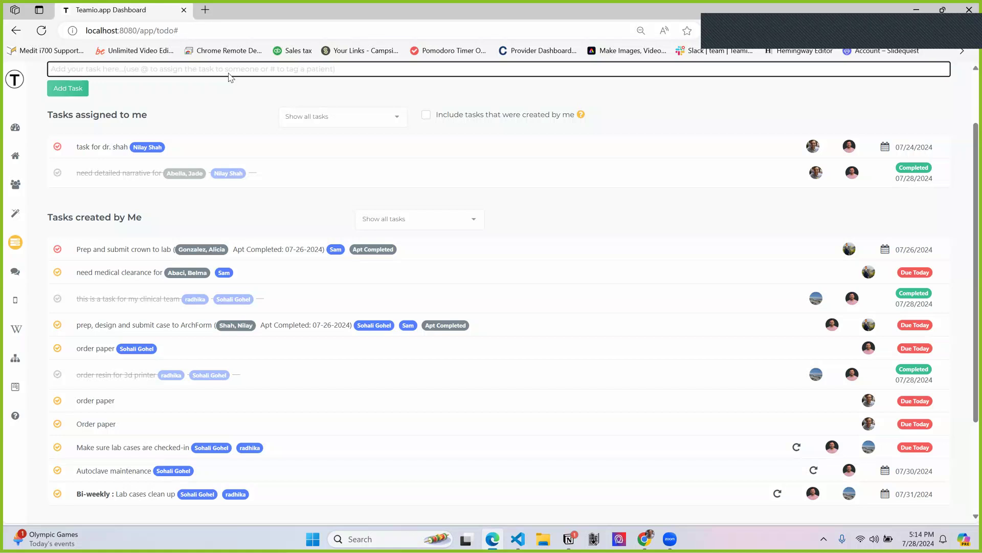
pyautogui.scroll(1, 229, 77)
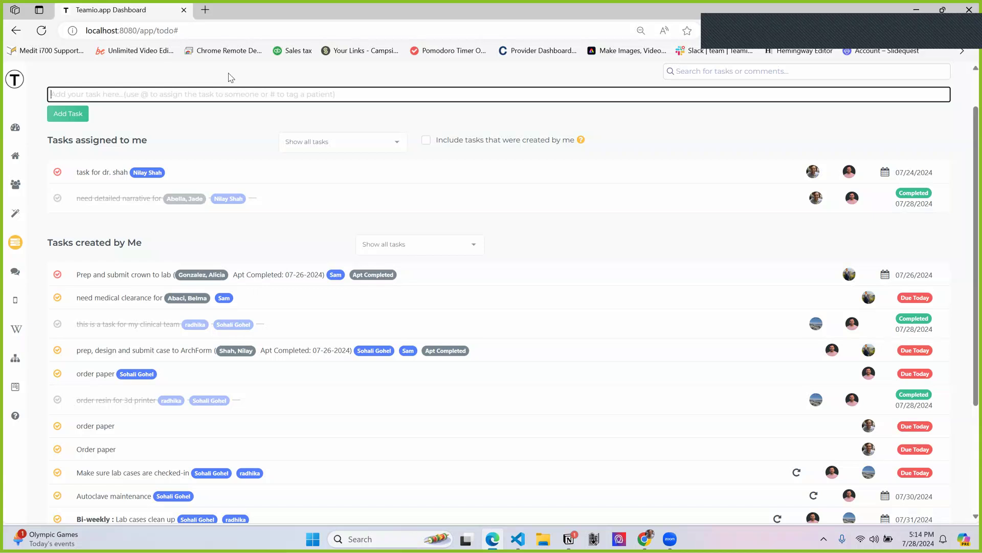
pyautogui.write('Monthly Re')
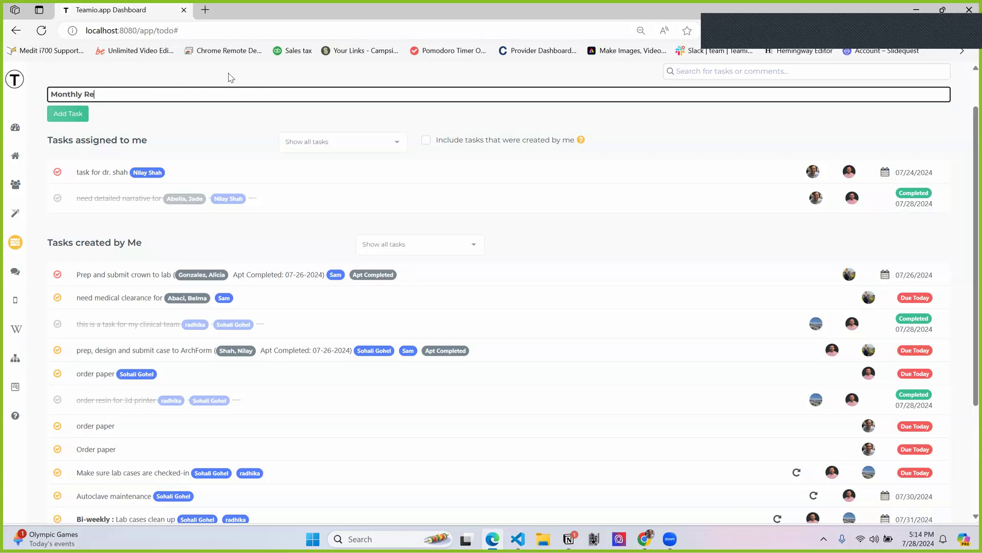
pyautogui.write('pating Task: ')
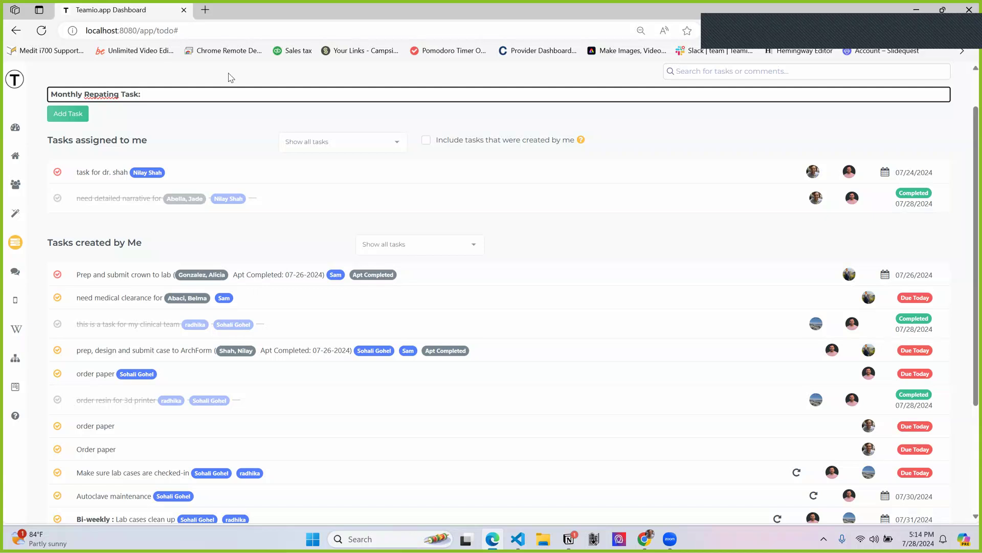
pyautogui.write('my monthly rintoutine task 1')
pyautogui.click(69, 113)
# Step: Open the "Monthly Repating Task: my monthly routine task 1" task and set it to repeat Monthly
pyautogui.scroll(-3, 347, 246)
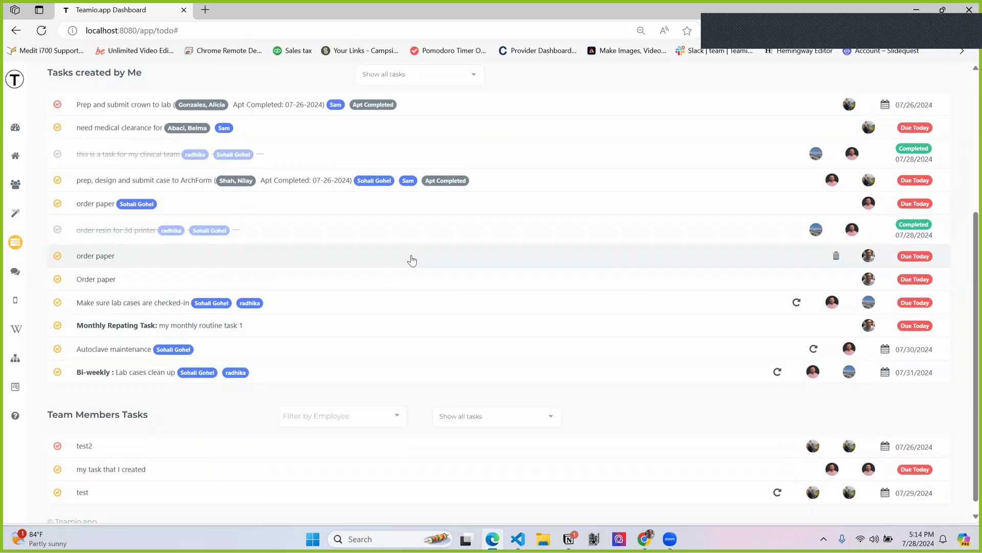
pyautogui.scroll(2, 412, 260)
pyautogui.scroll(-1, 412, 261)
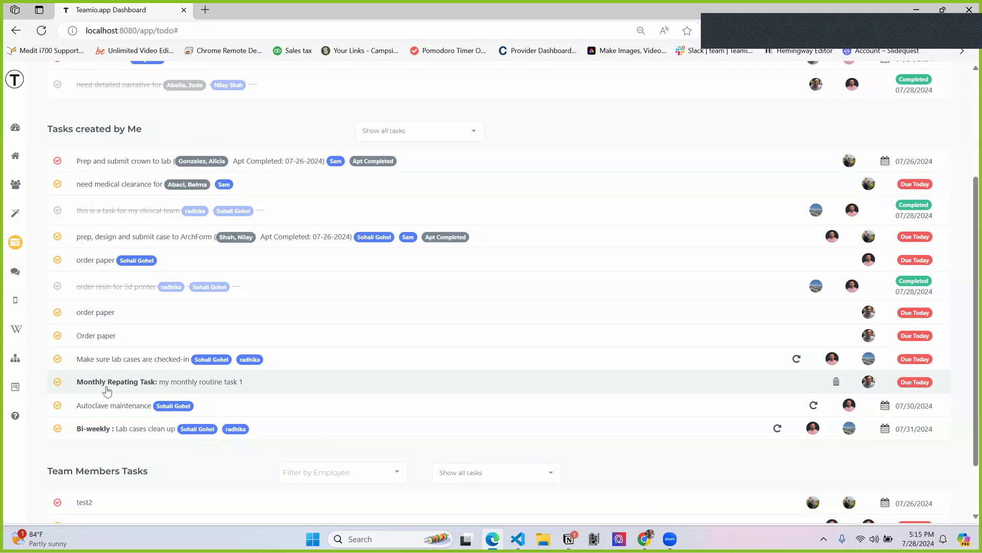
pyautogui.click(330, 385)
pyautogui.scroll(-2, 629, 309)
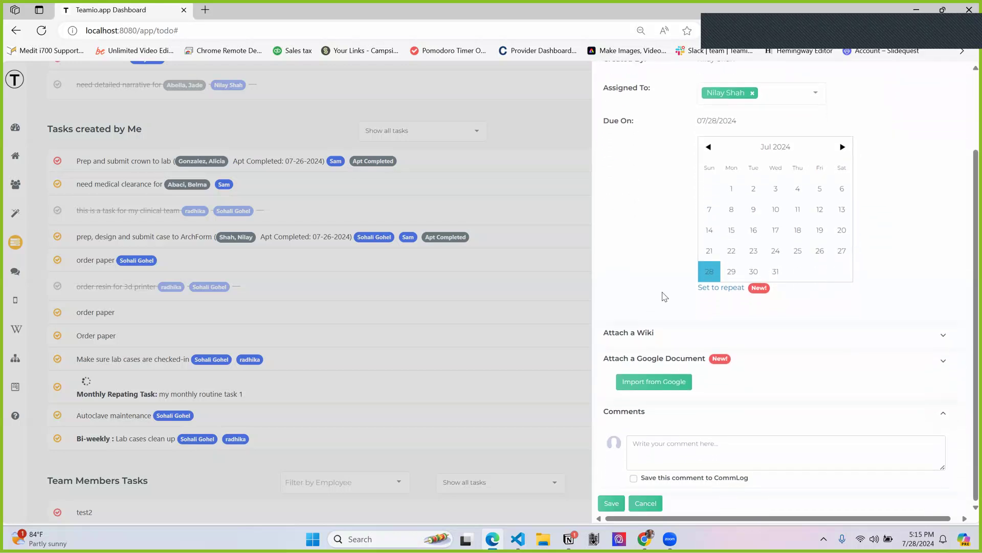
pyautogui.click(720, 290)
pyautogui.click(749, 306)
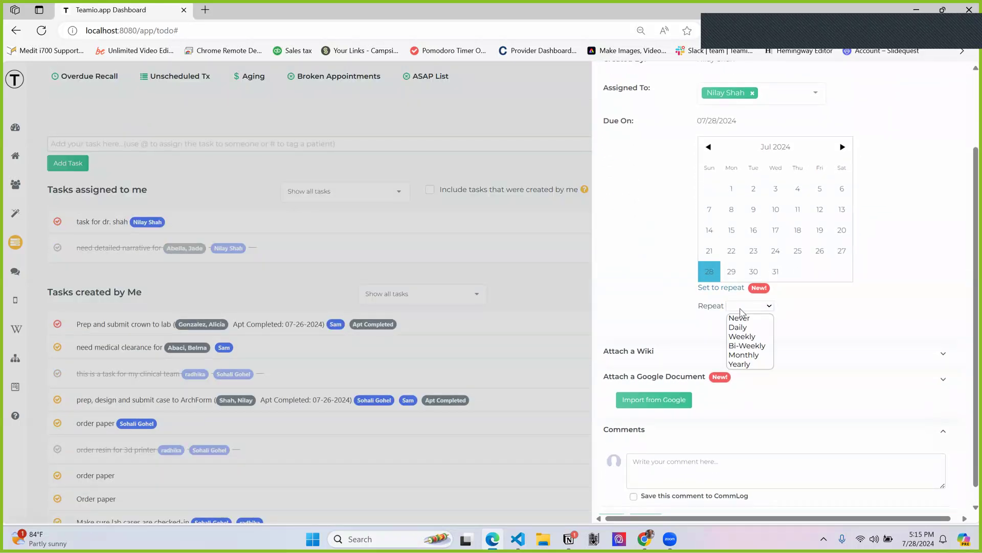
pyautogui.click(745, 357)
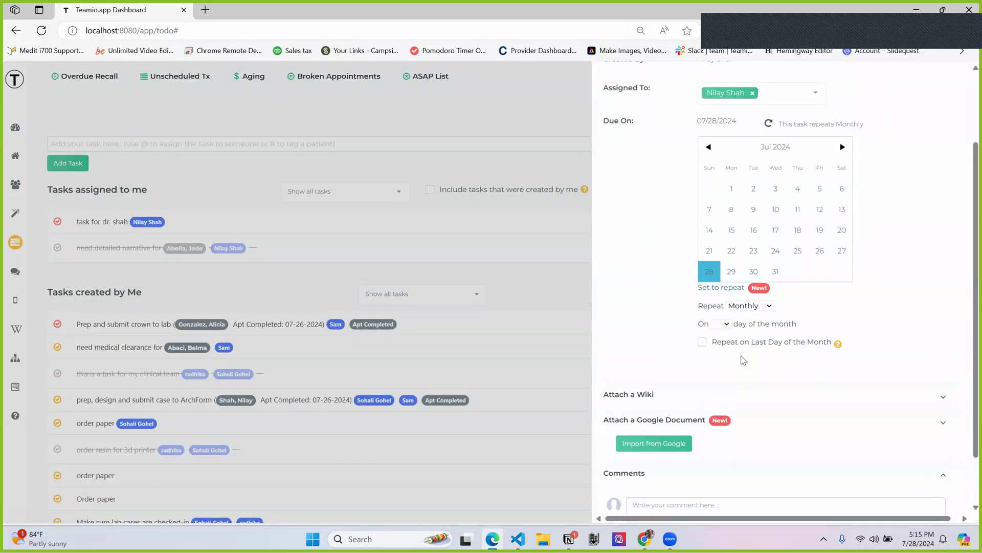
# Step: Set the monthly repeat to day 31 of the month, enable Repeat on Last Day of the Month, and save the task
pyautogui.click(724, 324)
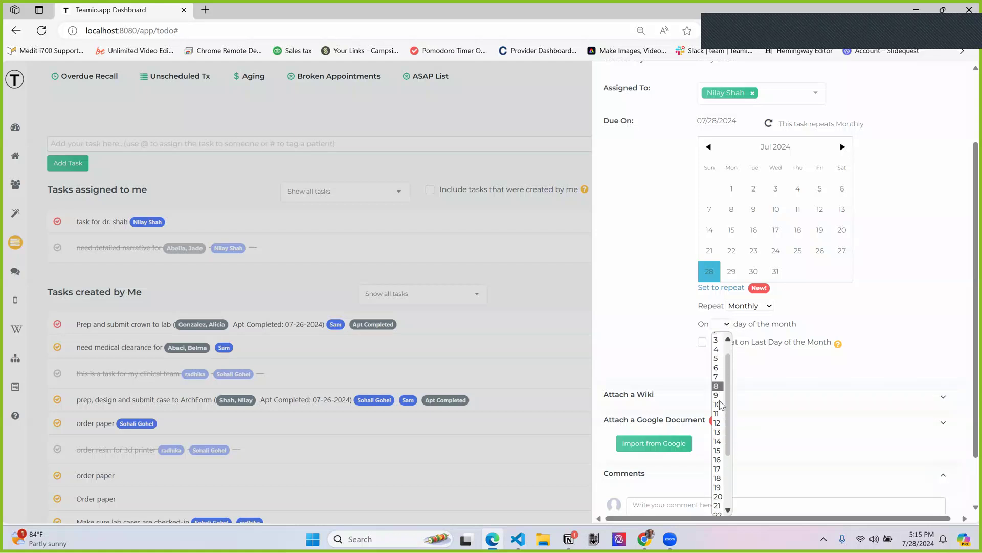
pyautogui.scroll(-5, 718, 461)
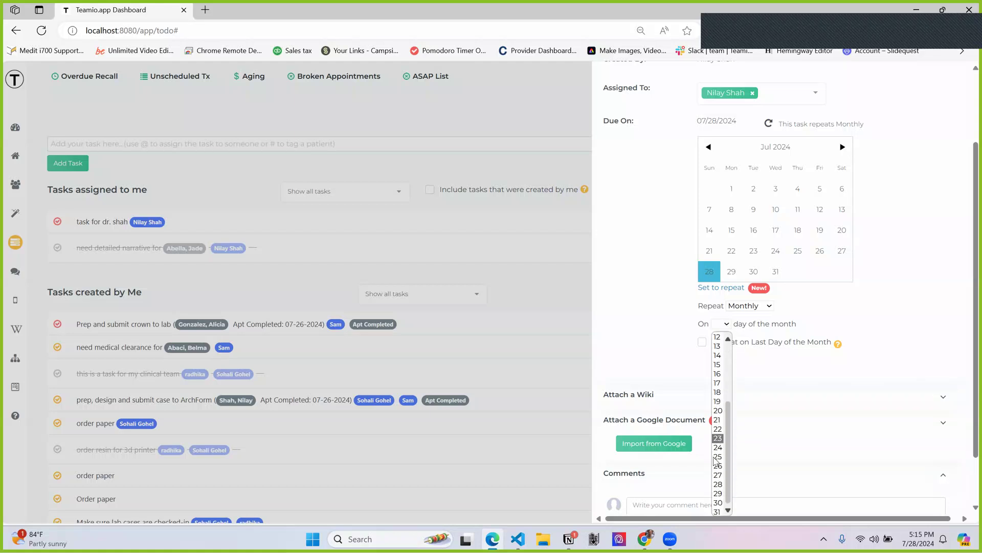
pyautogui.click(716, 512)
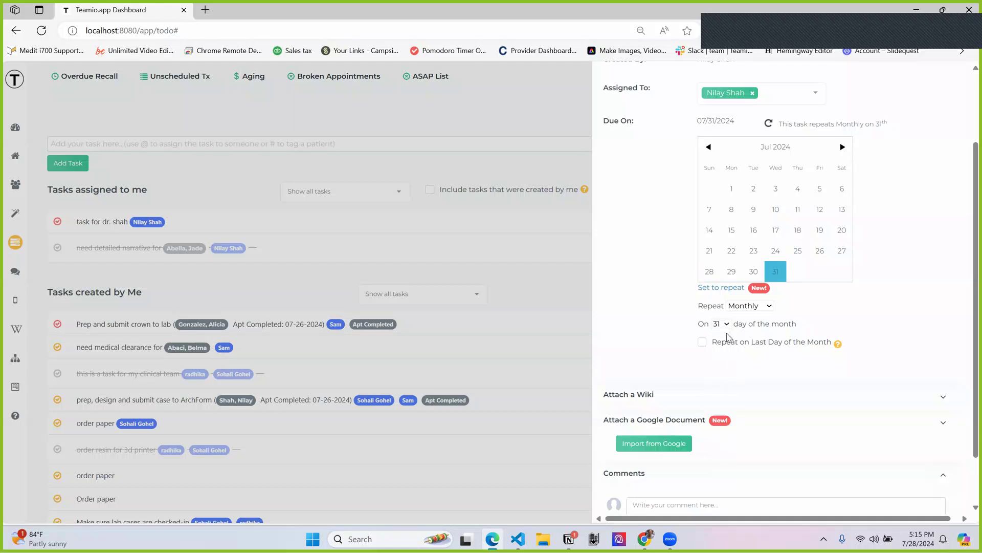
pyautogui.click(704, 344)
pyautogui.scroll(-1, 626, 324)
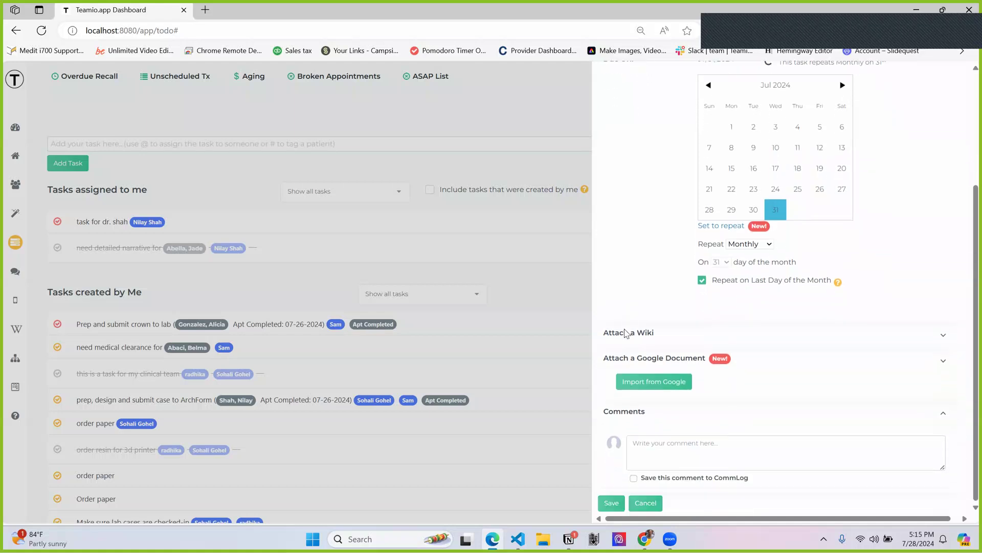
pyautogui.scroll(1, 682, 311)
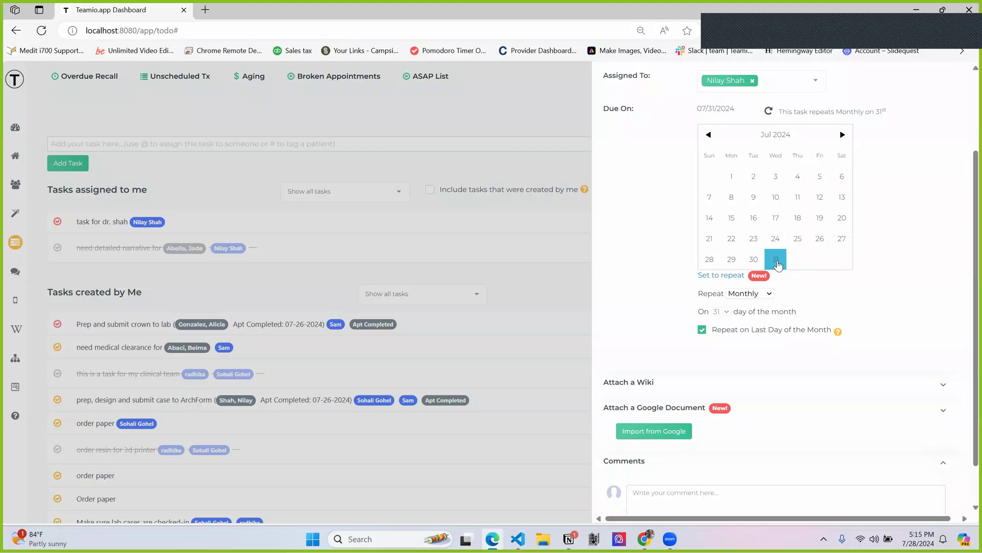
pyautogui.scroll(-1, 637, 269)
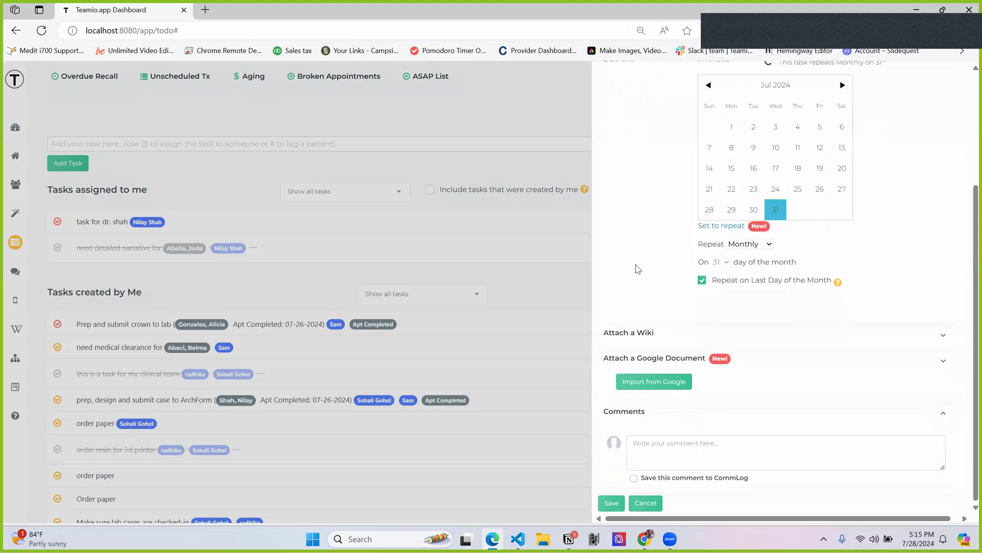
pyautogui.click(612, 503)
pyautogui.scroll(-4, 485, 318)
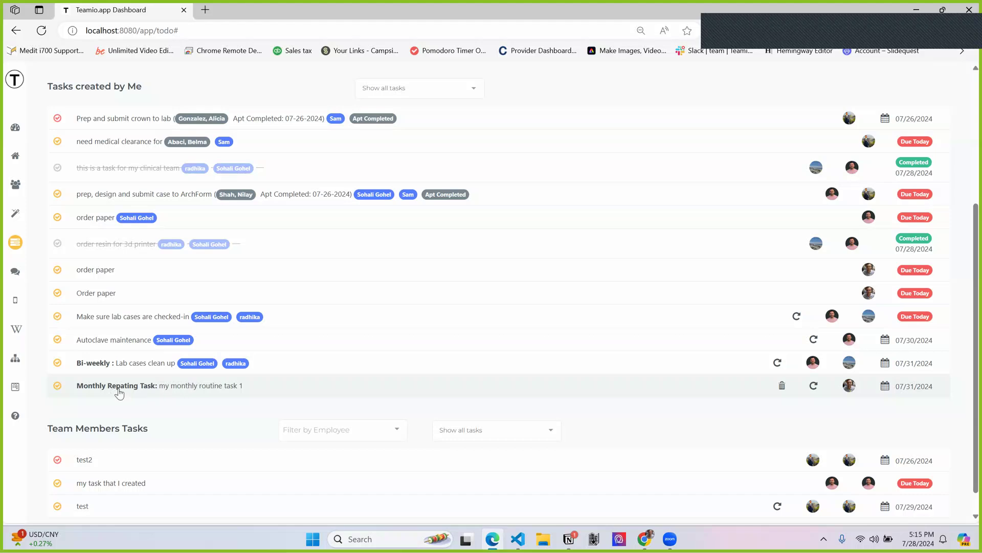
# Step: Add the task "Monthly: task 2" to the to-do list
pyautogui.scroll(2, 296, 336)
pyautogui.scroll(2, 247, 138)
pyautogui.click(238, 136)
pyautogui.write('M')
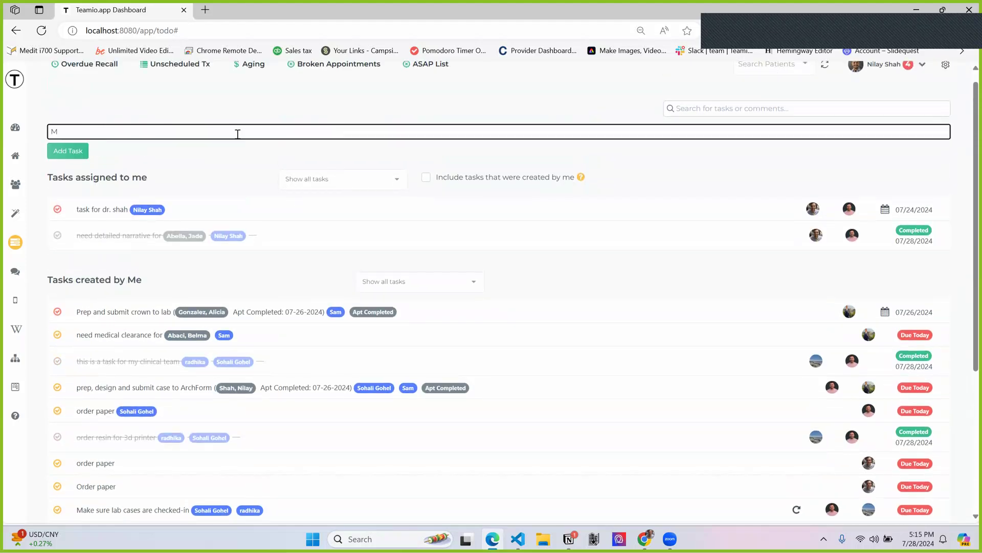
pyautogui.press('BackSpace')
pyautogui.press('BackSpace')
pyautogui.press('BackSpace')
pyautogui.write('Monthly Repeaet')
pyautogui.press('BackSpace')
pyautogui.press('BackSpace')
pyautogui.press('BackSpace')
pyautogui.write('ating')
pyautogui.press('BackSpace')
pyautogui.press('BackSpace')
pyautogui.press('BackSpace')
pyautogui.press('BackSpace')
pyautogui.press('BackSpace')
pyautogui.press('BackSpace')
pyautogui.press('BackSpace')
pyautogui.press('BackSpace')
pyautogui.write('Task')
pyautogui.press('BackSpace')
pyautogui.press('BackSpace')
pyautogui.press('BackSpace')
pyautogui.write('task 2')
pyautogui.click(67, 151)
# Step: Set the "Monthly: task 2" task to repeat Monthly on day 10 of the month and save it
pyautogui.scroll(-5, 283, 332)
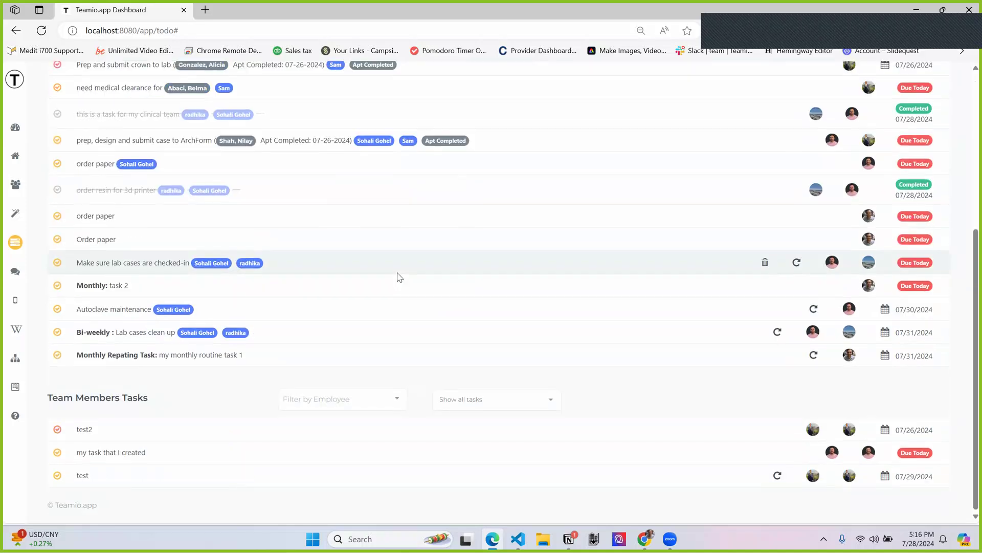
pyautogui.click(363, 295)
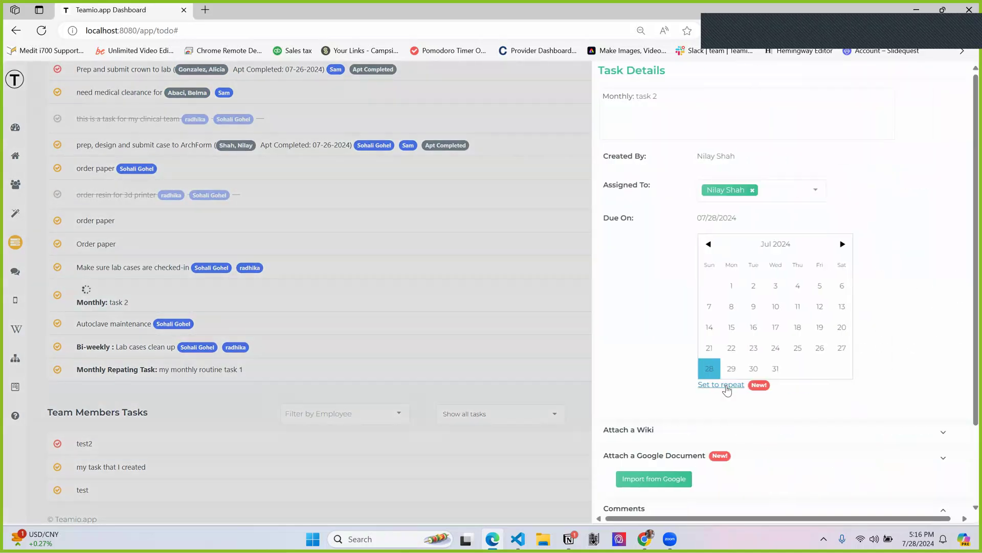
pyautogui.click(738, 403)
pyautogui.click(739, 450)
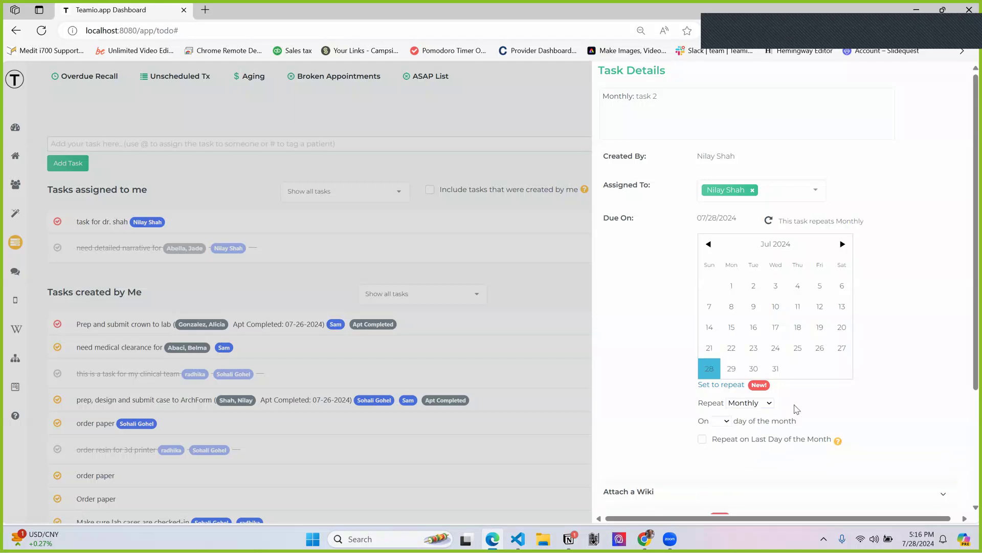
pyautogui.scroll(-1, 800, 407)
pyautogui.click(726, 354)
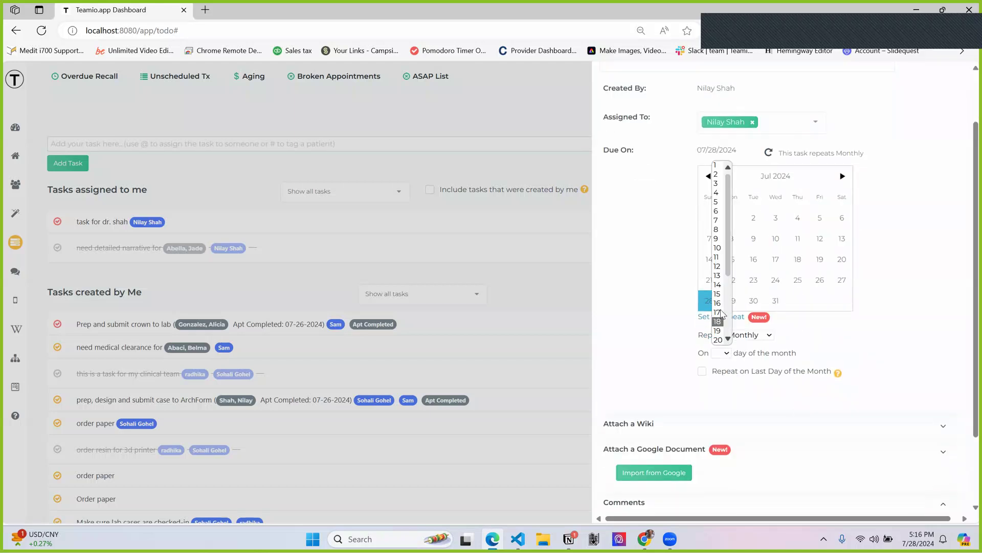
pyautogui.click(717, 248)
pyautogui.scroll(-1, 653, 378)
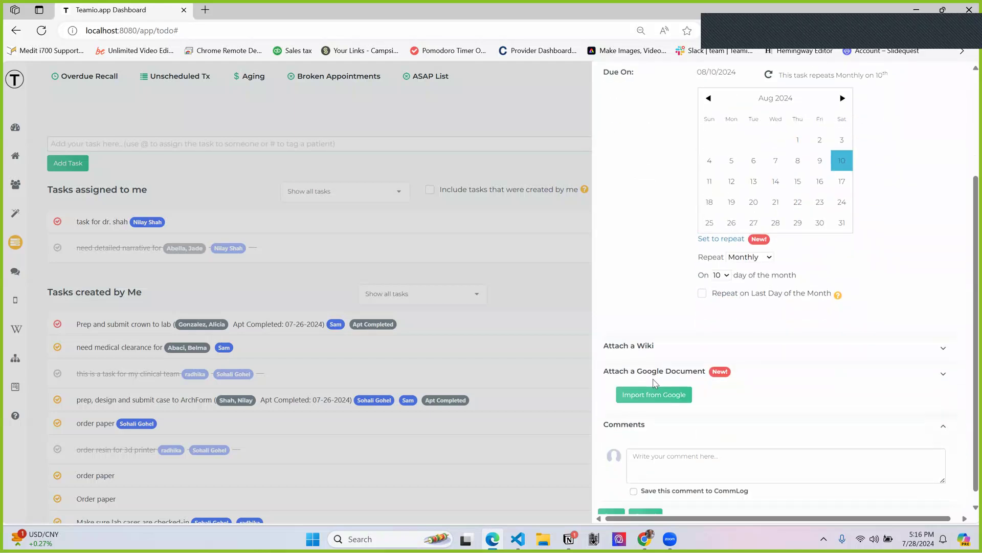
pyautogui.click(612, 512)
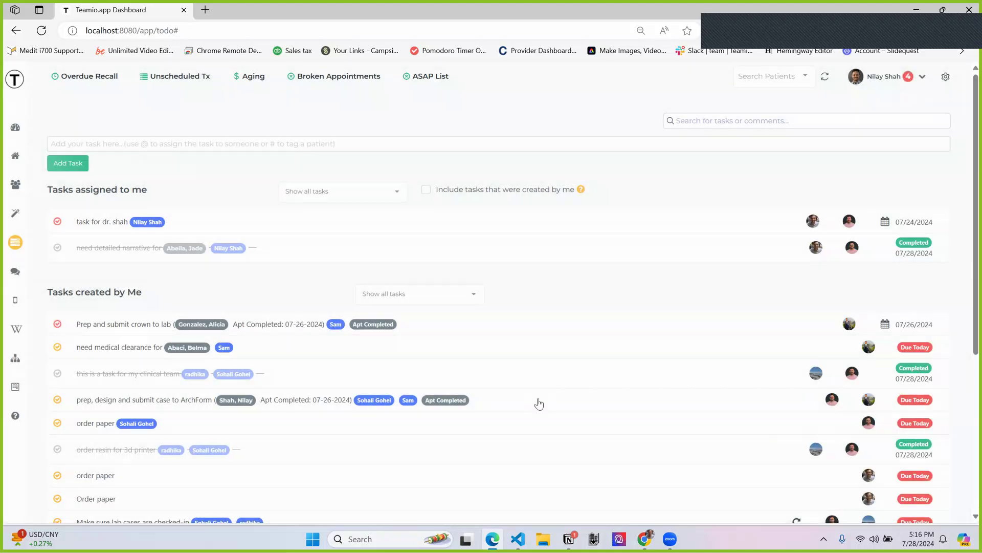
# Step: Mark the "Autoclave maintenance" task as completed and delete all completed tasks from Tasks created by Me
pyautogui.scroll(-4, 537, 401)
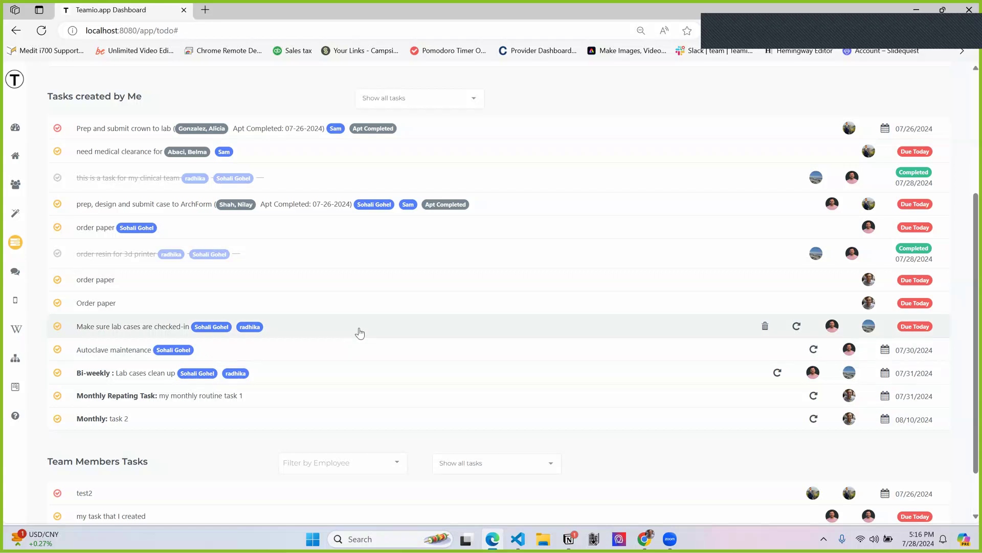
pyautogui.scroll(1, 360, 333)
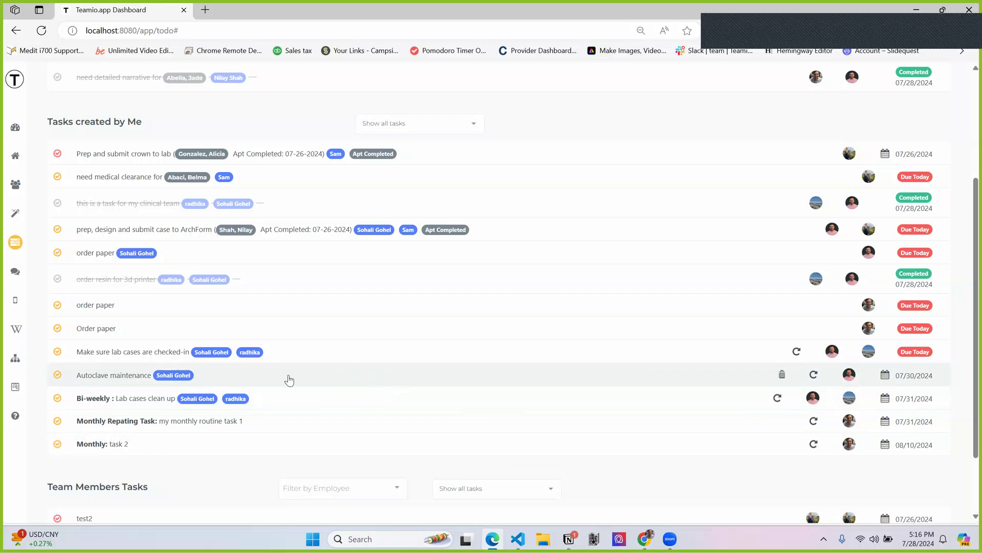
pyautogui.click(58, 375)
pyautogui.scroll(1, 387, 300)
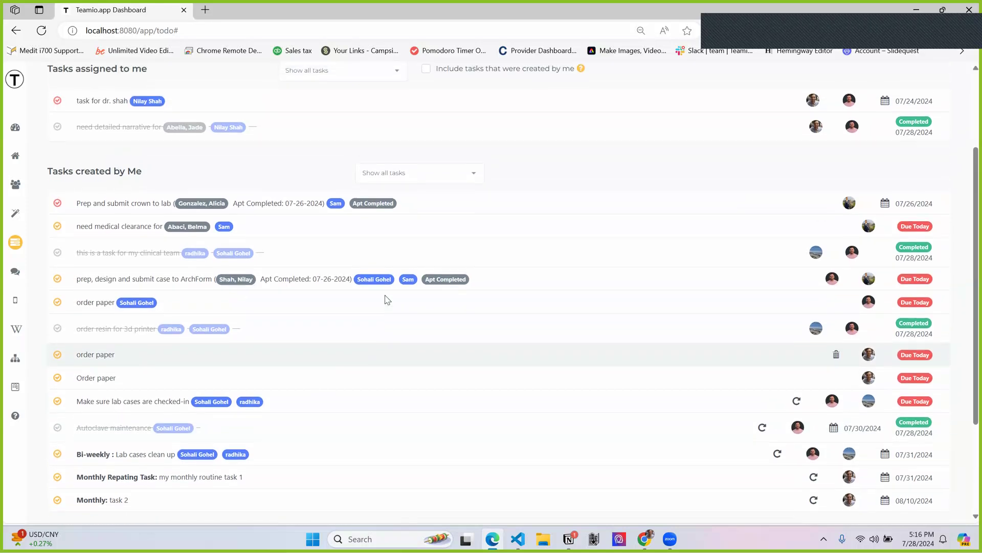
pyautogui.click(465, 185)
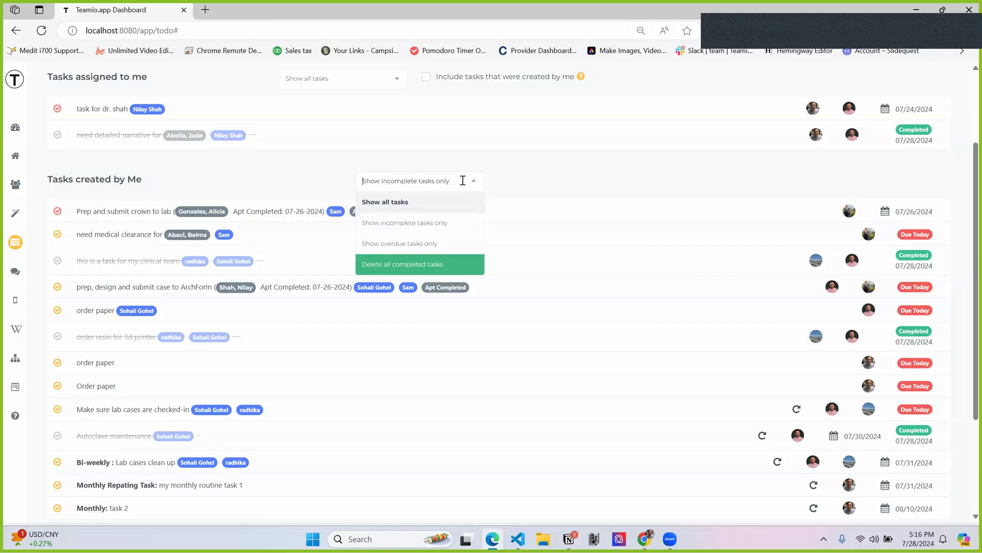
pyautogui.click(426, 265)
# Step: Delete only the next instance of the repeated "Autoclave maintenance" task
pyautogui.scroll(-2, 425, 361)
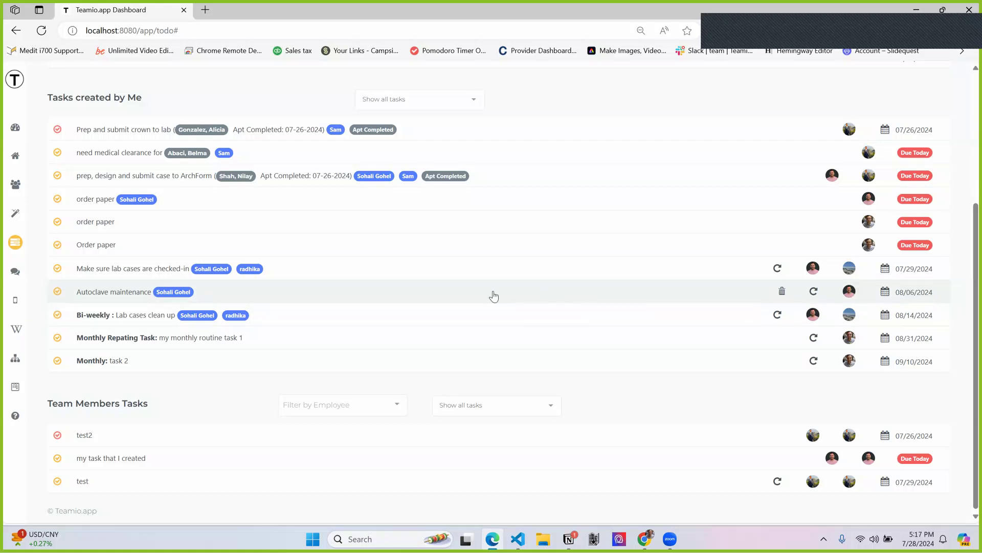
pyautogui.scroll(1, 494, 296)
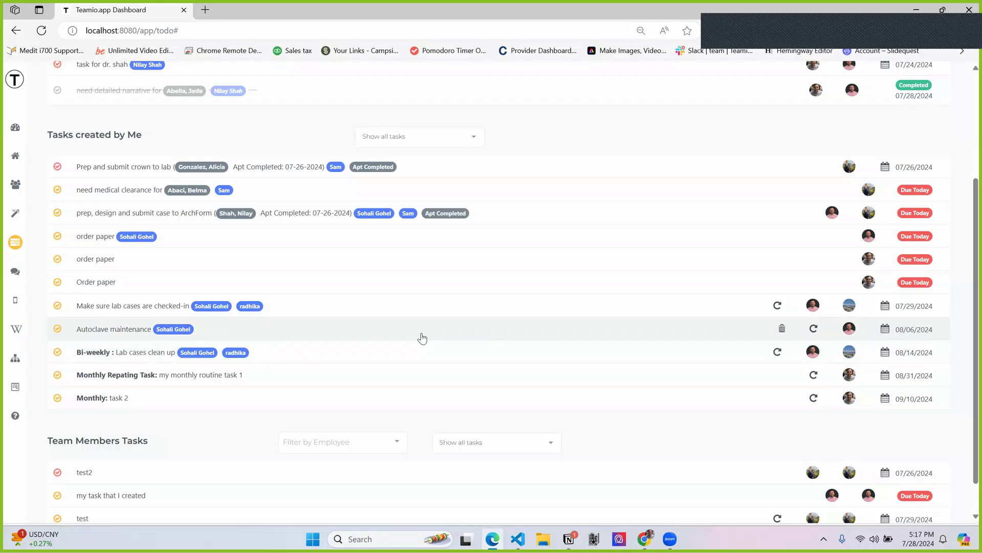
pyautogui.click(782, 329)
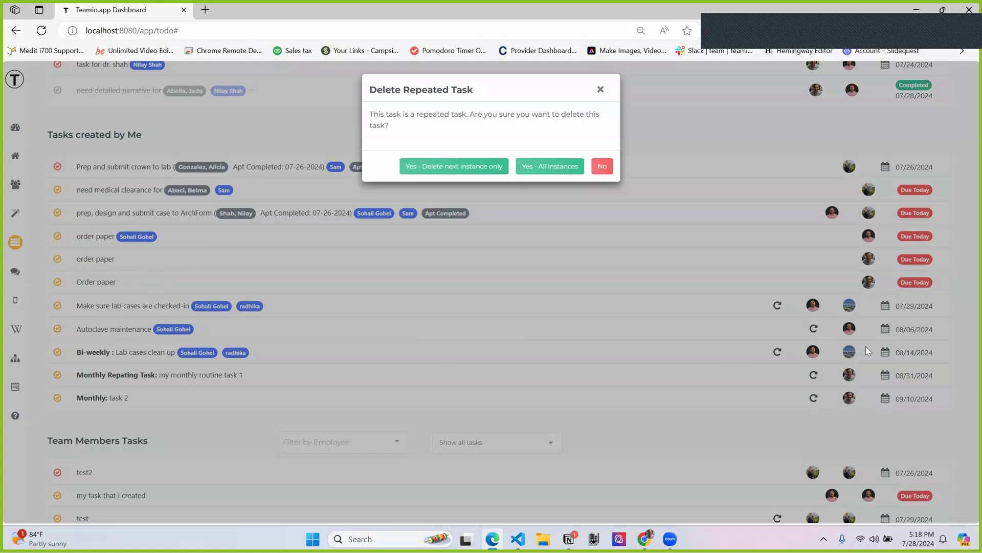
pyautogui.click(469, 167)
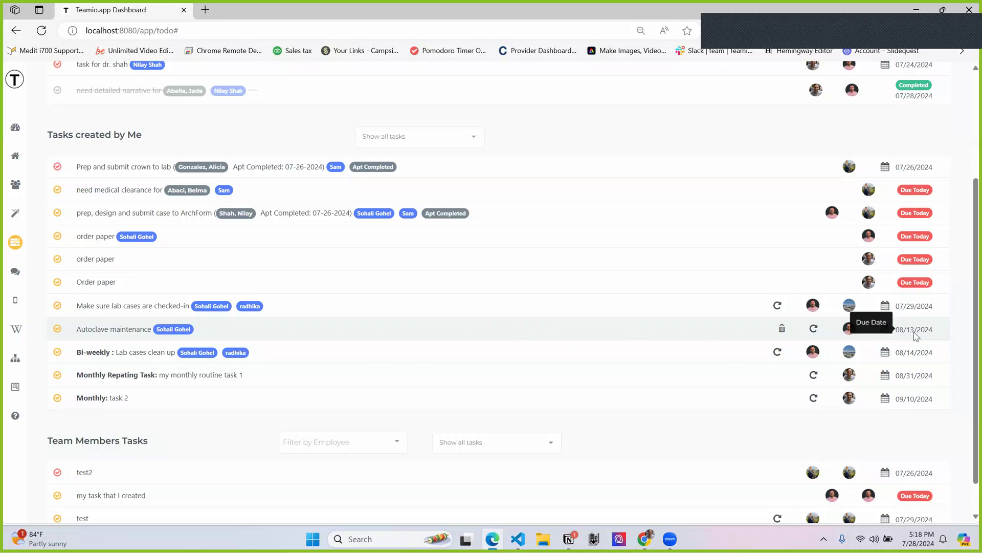
# Step: Check the "Autoclave maintenance" task's due date and repeat details without saving, and delete all instances of the task
pyautogui.click(636, 332)
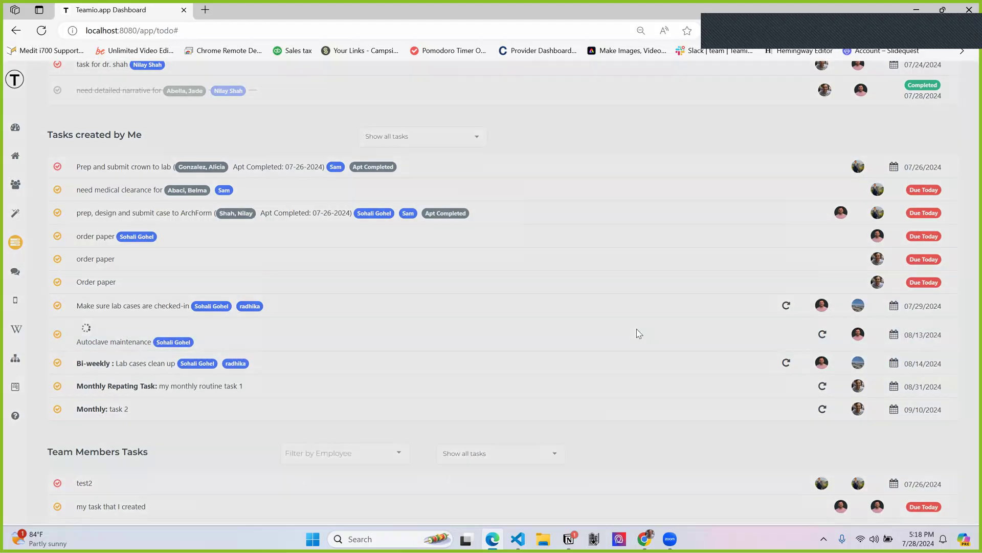
pyautogui.scroll(-3, 658, 443)
pyautogui.click(647, 502)
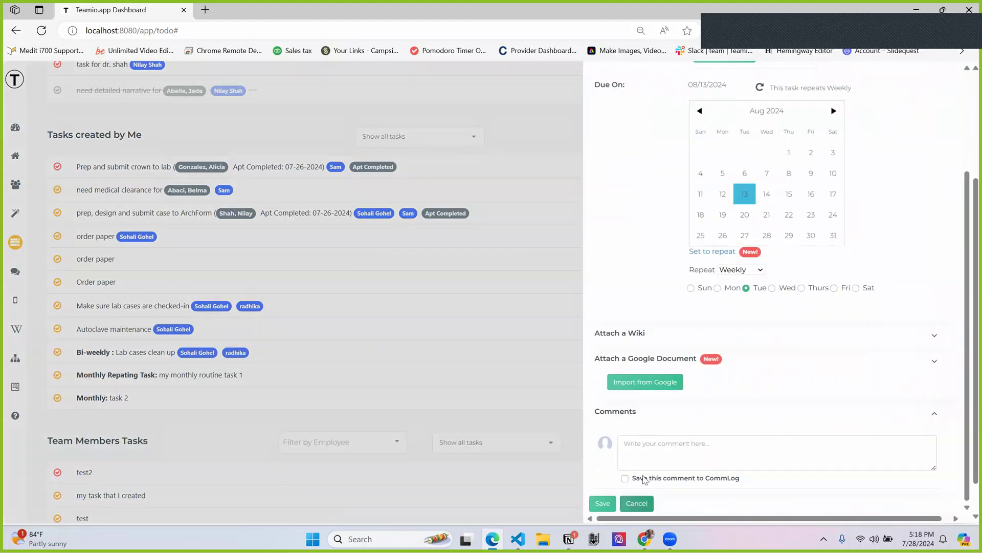
pyautogui.click(781, 329)
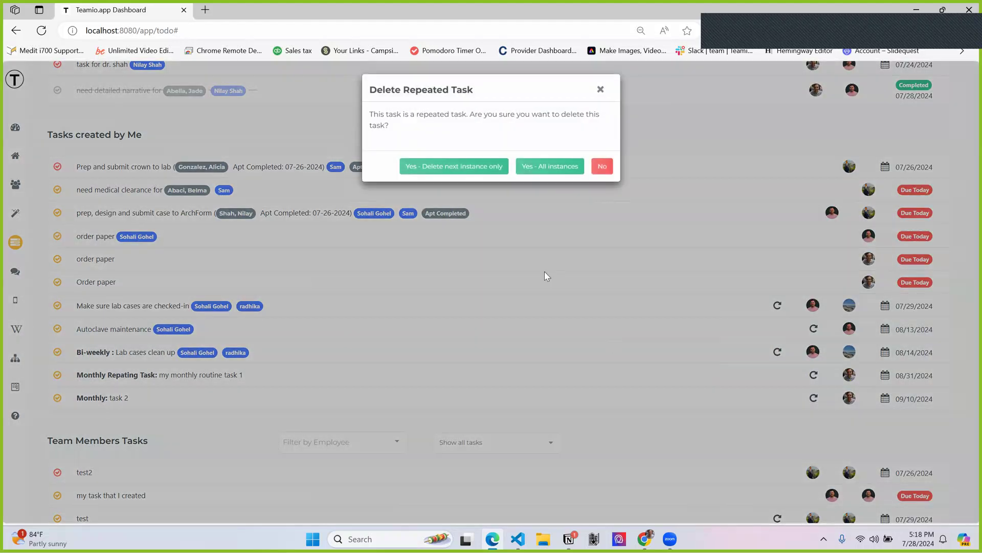
pyautogui.click(557, 167)
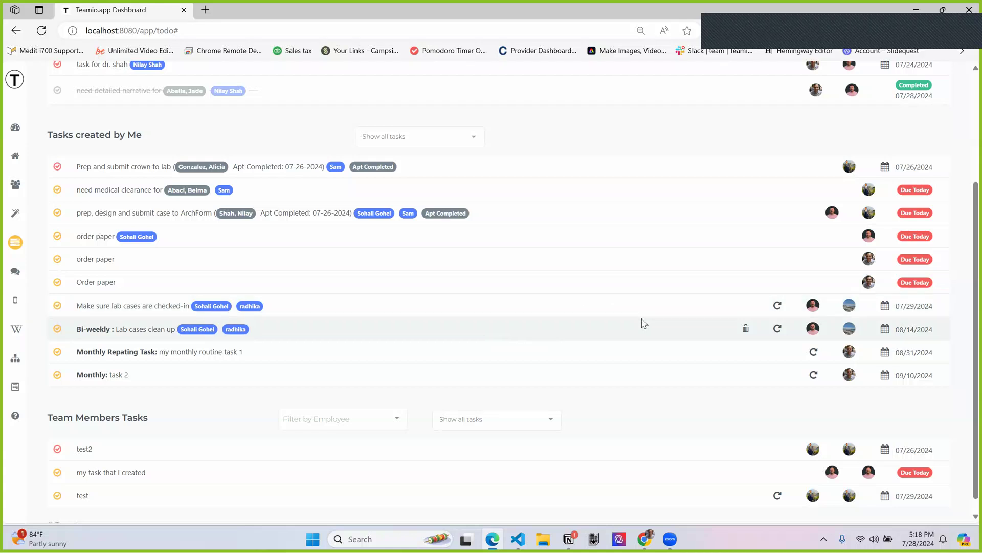
# Step: Mark the "need medical clearance" and "prep, design and submit case to ArchForm" tasks as completed and show the filter options for Tasks created by Me
pyautogui.scroll(1, 592, 309)
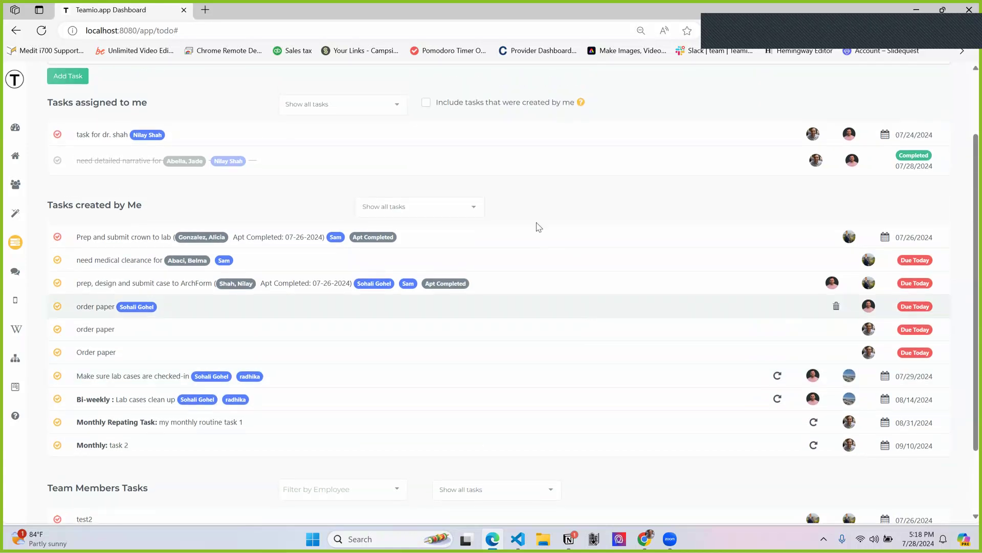
pyautogui.click(58, 259)
pyautogui.click(57, 287)
pyautogui.click(429, 210)
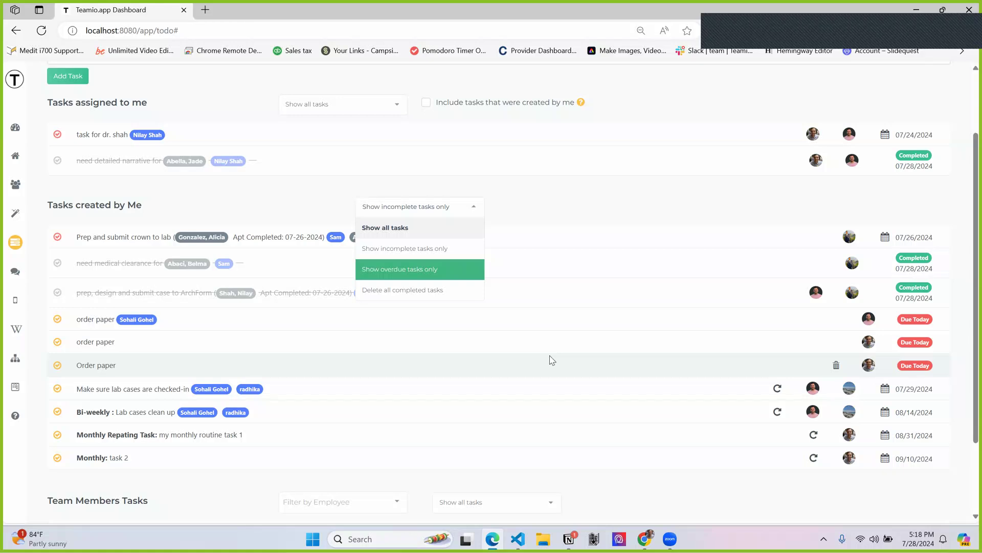
# Step: Change the "prep, design and submit case to ArchForm" and "need medical clearance" tasks back to incomplete
pyautogui.click(57, 291)
pyautogui.click(58, 262)
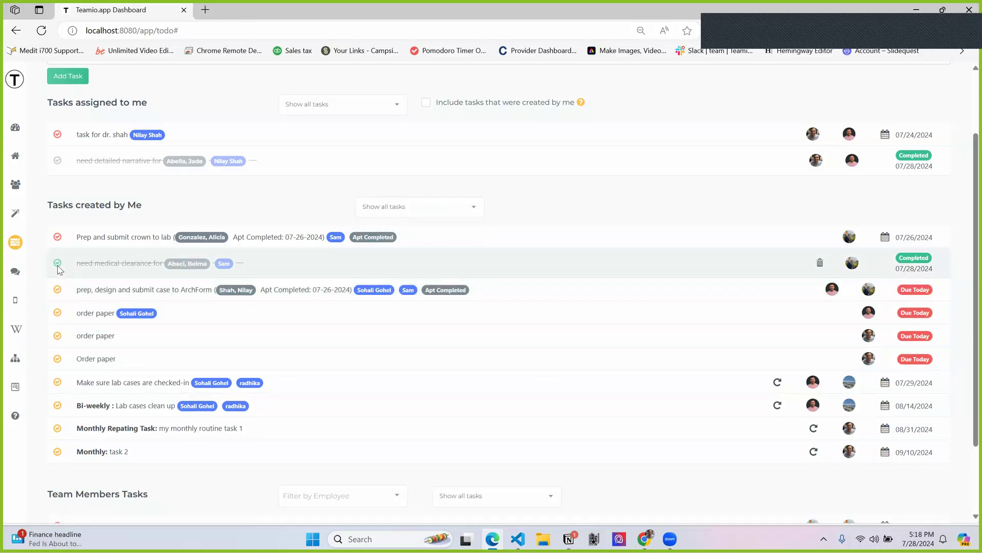